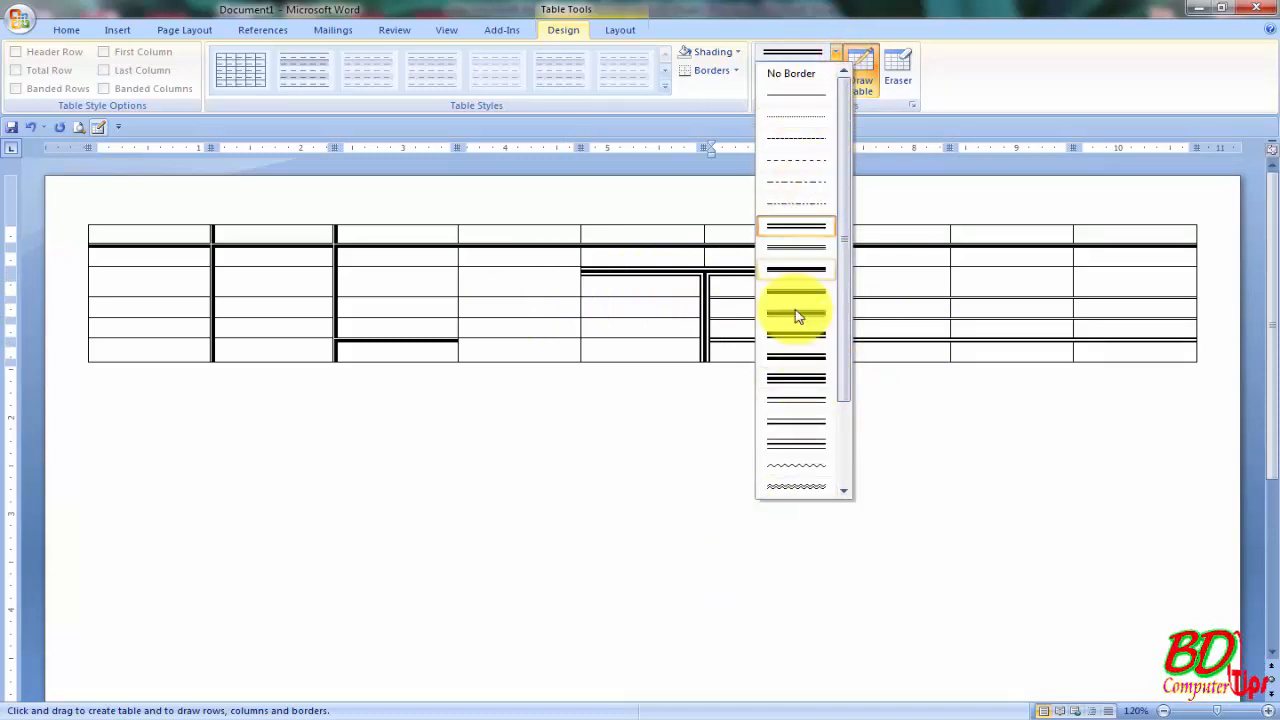
- Draw a ¼ pt thin-thick-thin triple-line border under the third-row cell of the fifth column
click(801, 375)
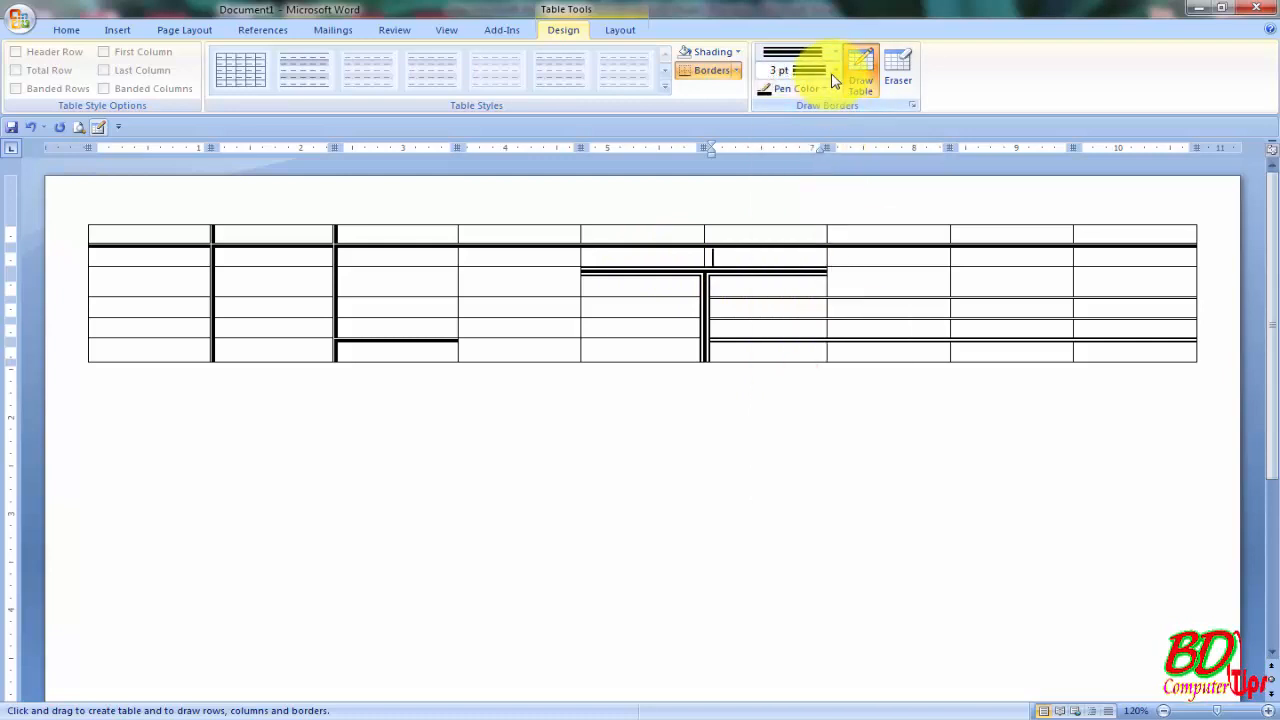
click(834, 71)
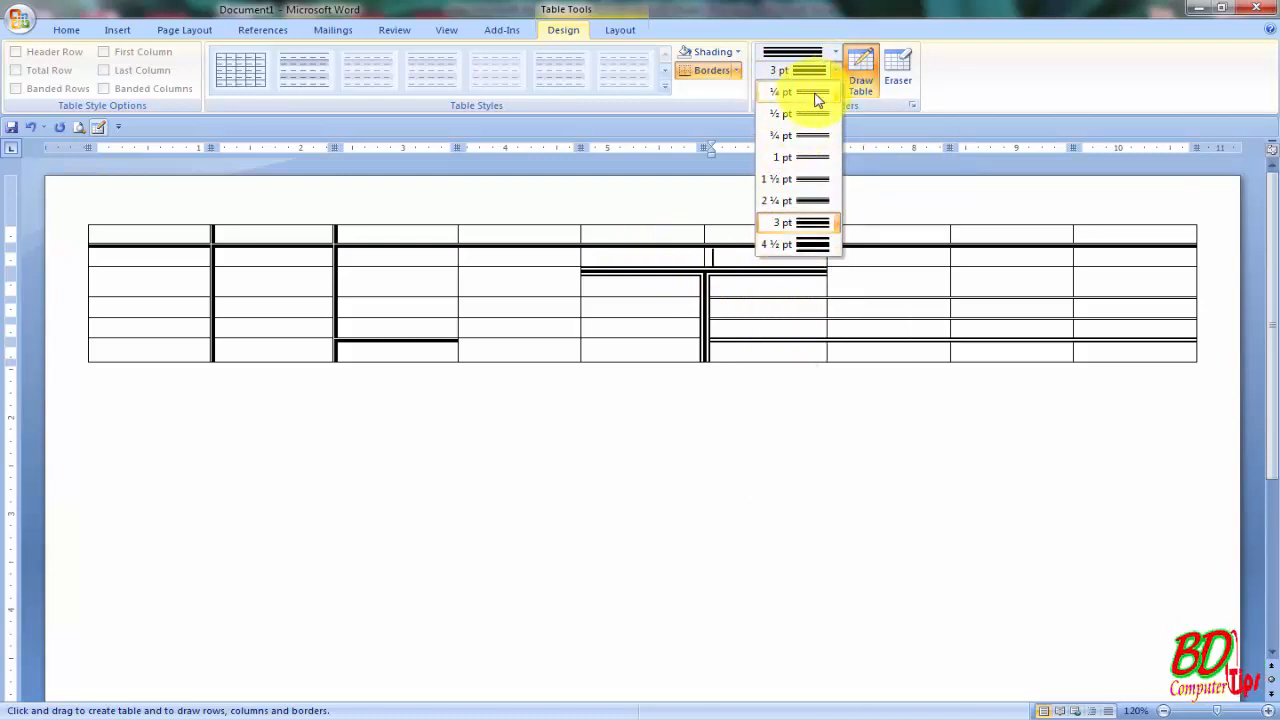
click(814, 92)
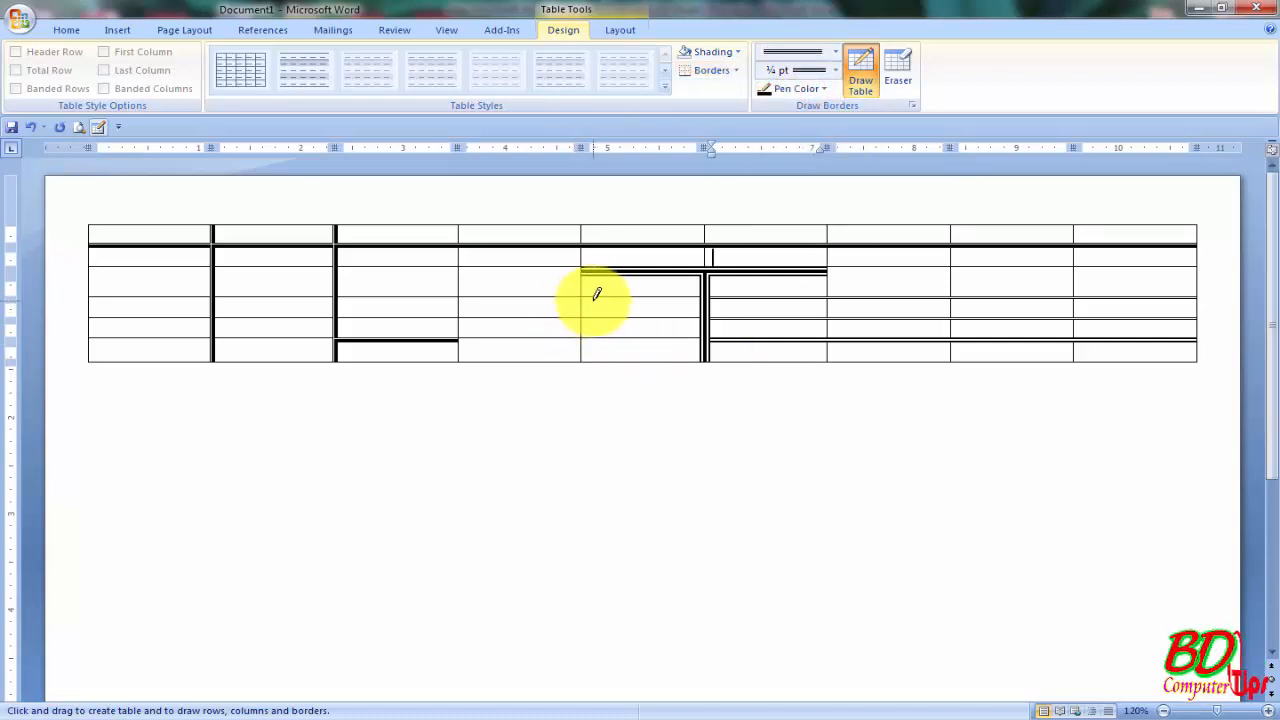
drag(596, 300, 672, 292)
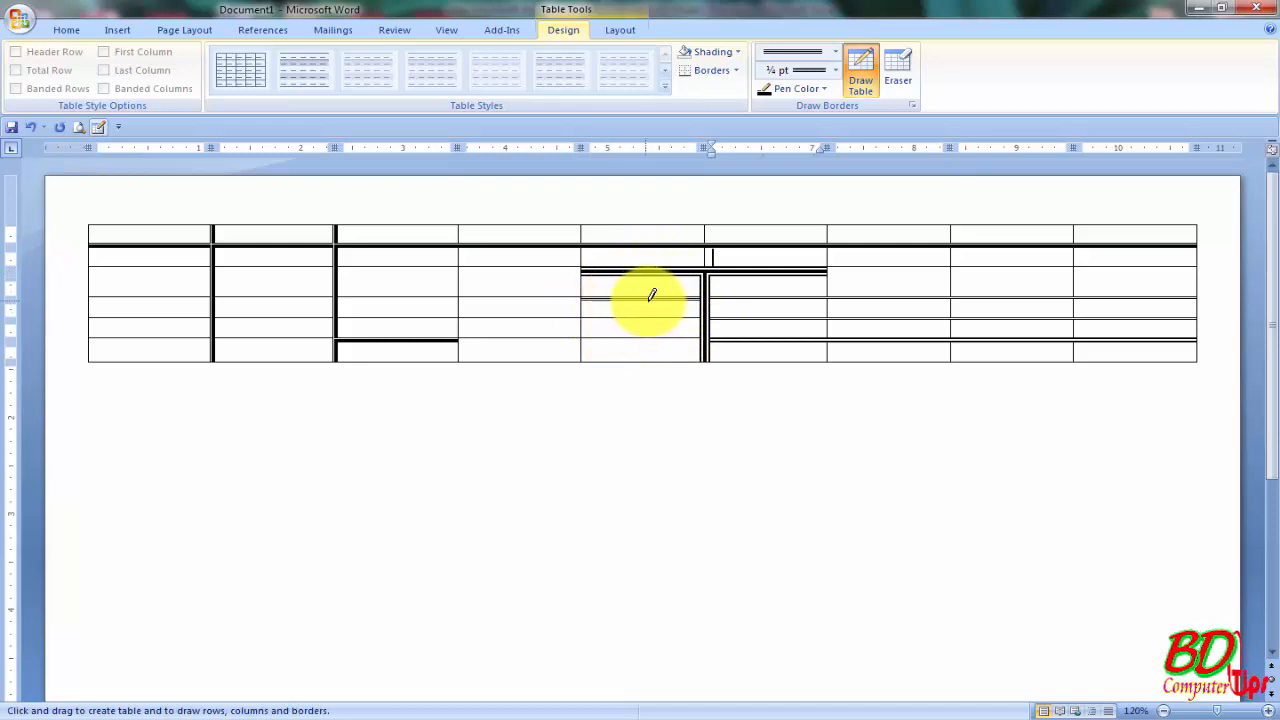
- Draw a 4 ½ pt triple-line border beneath the fifth row across the fourth and fifth columns
click(834, 70)
click(800, 244)
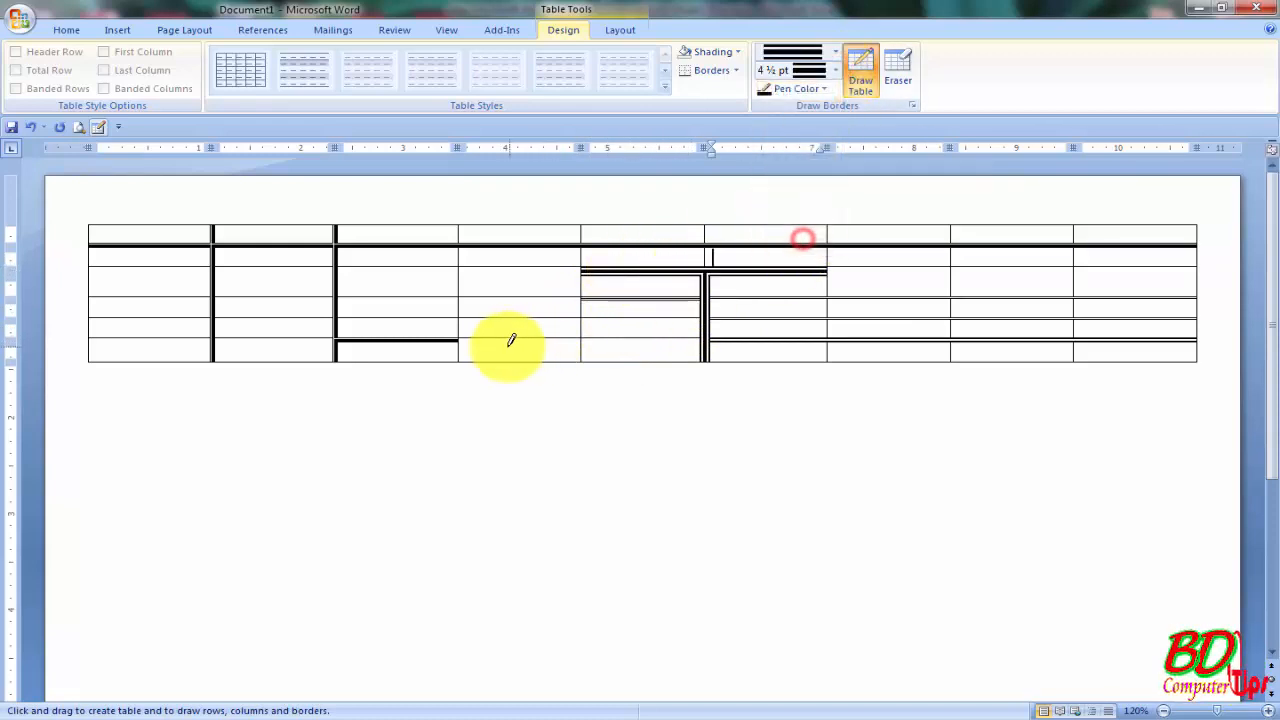
drag(507, 339, 643, 345)
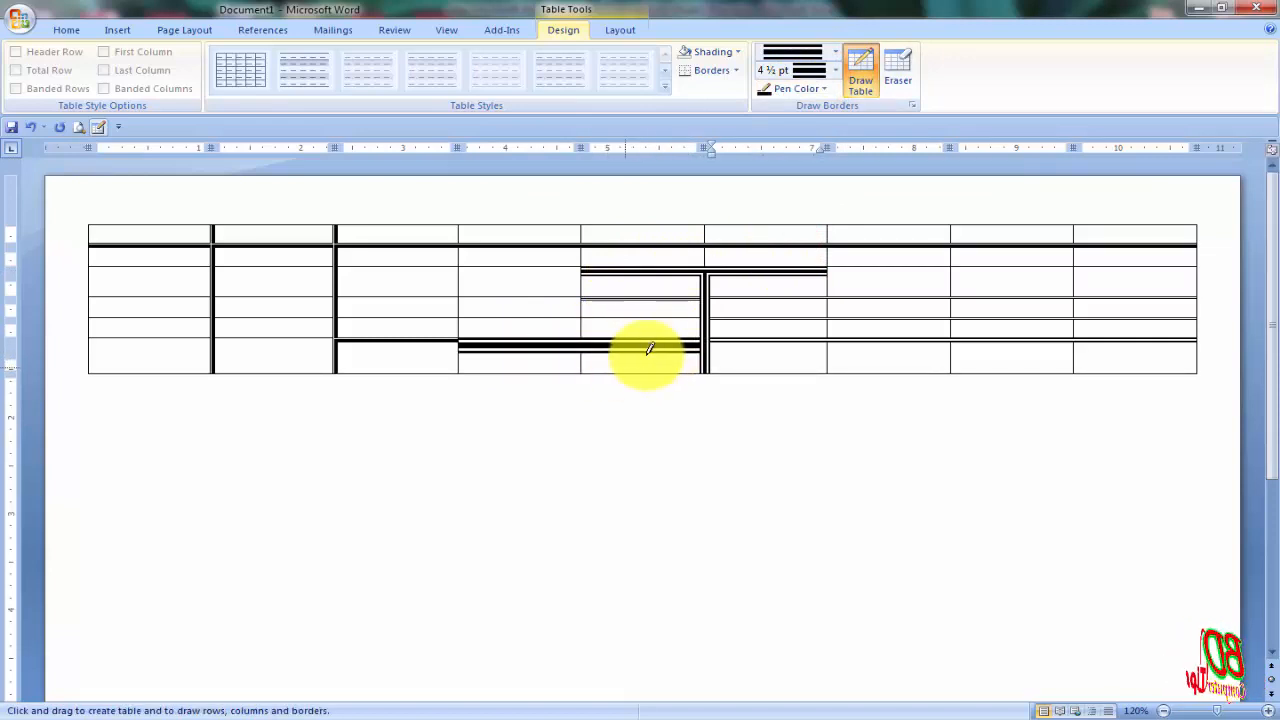
drag(712, 249, 710, 270)
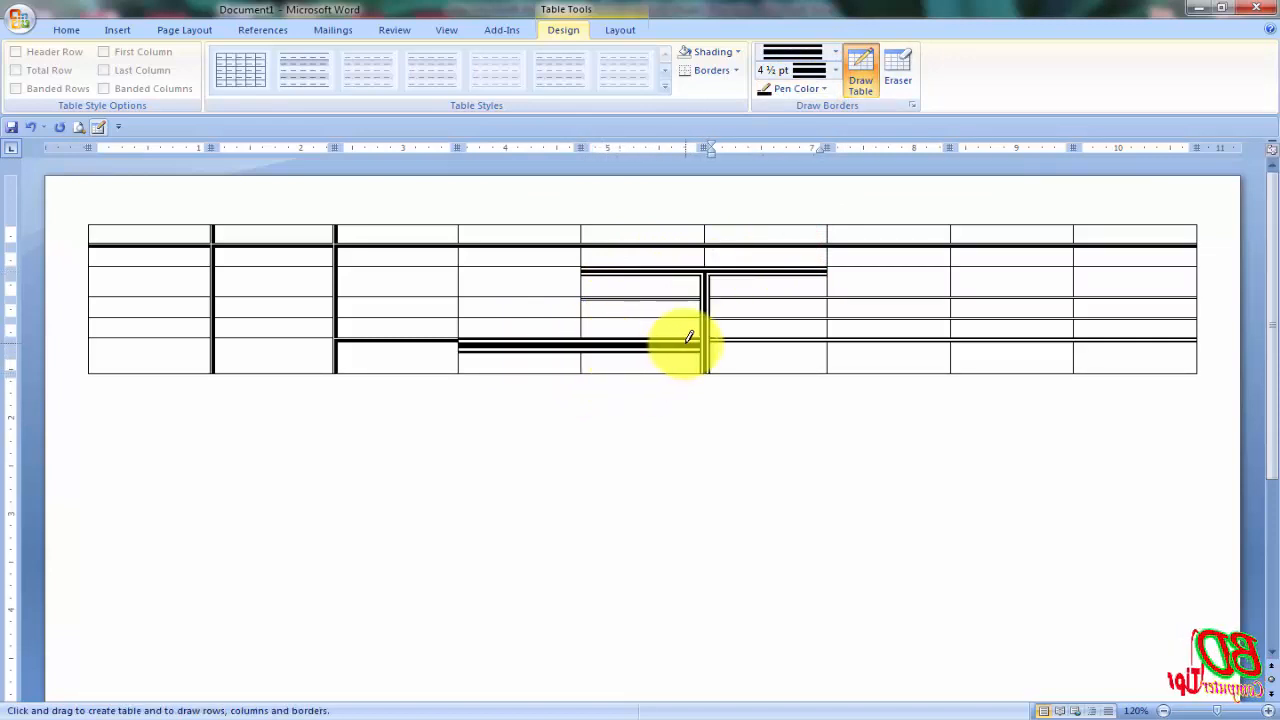
- Undo all the custom border drawing until the table has only its plain thin grid lines
key(ctrl+z)
key(ctrl+z)
key(ctrl+z)
key(ctrl+z)
key(ctrl+z)
key(ctrl+z)
key(ctrl+z)
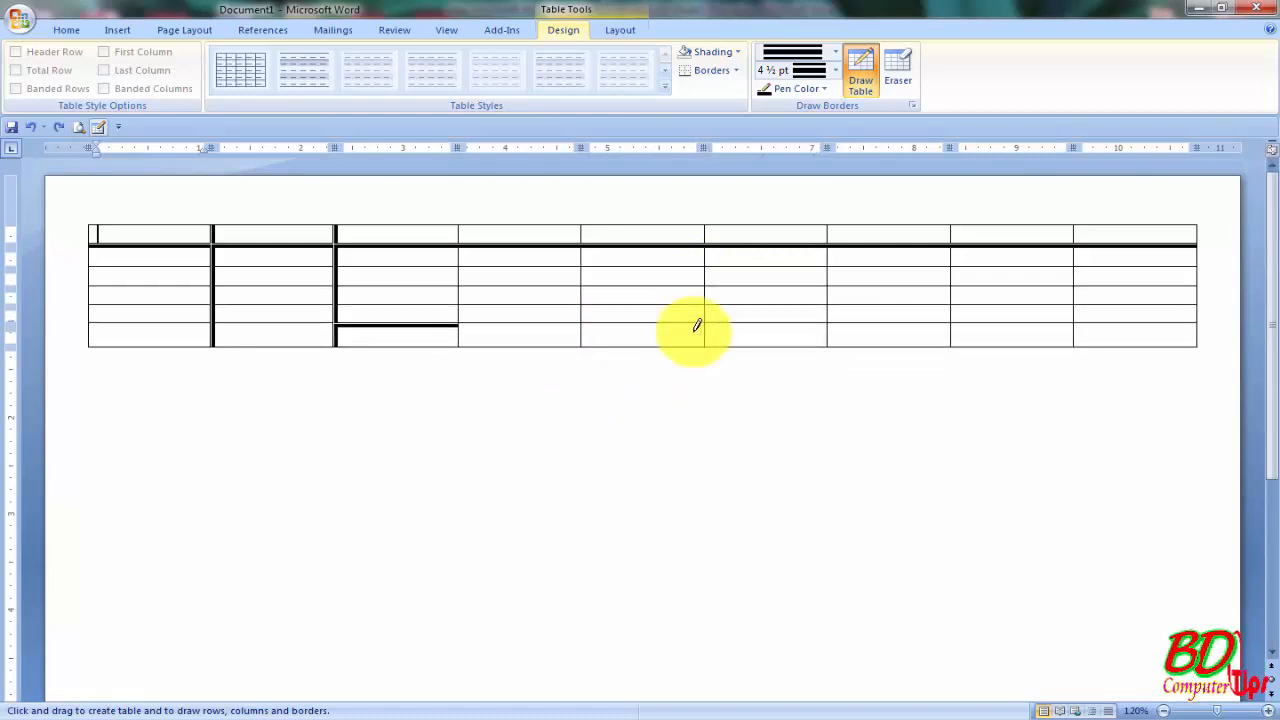
key(ctrl+z)
key(ctrl+z)
key(ctrl+z)
key(ctrl+z)
key(ctrl+z)
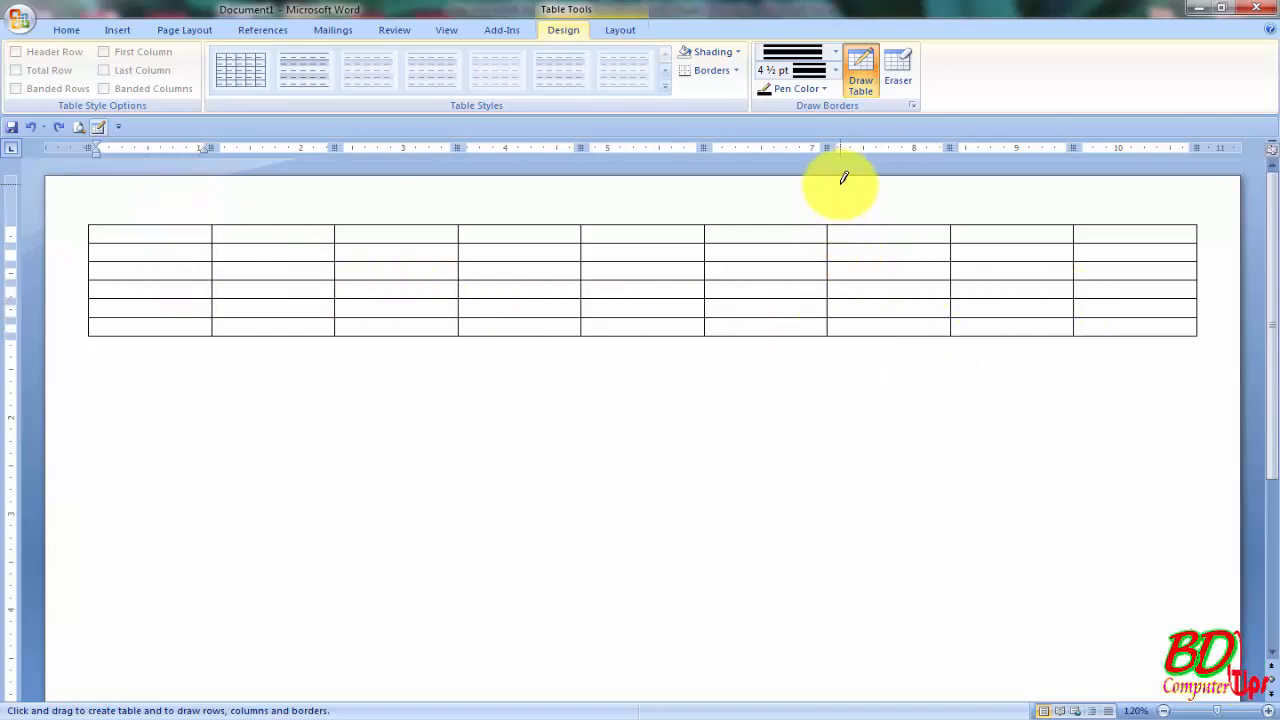
- Try a red 4 ½ pt triple-line border under the second column's third-row cell, and undo it
click(826, 89)
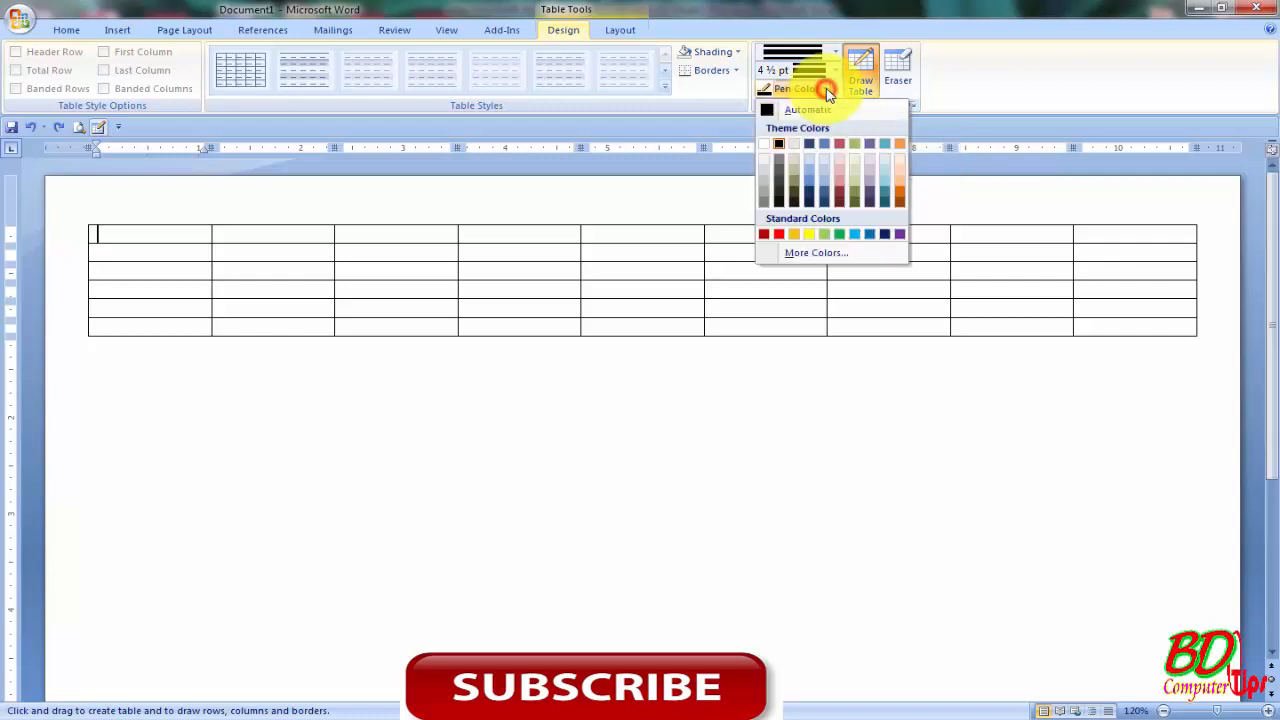
click(781, 235)
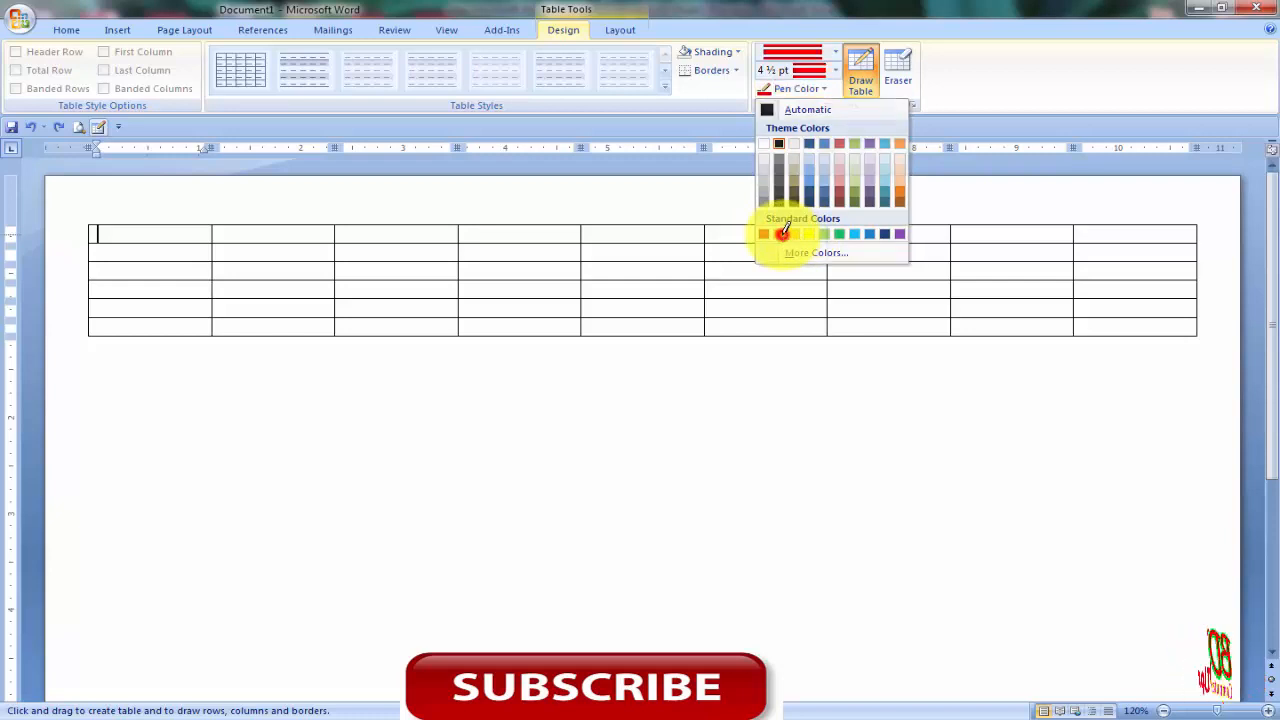
click(303, 280)
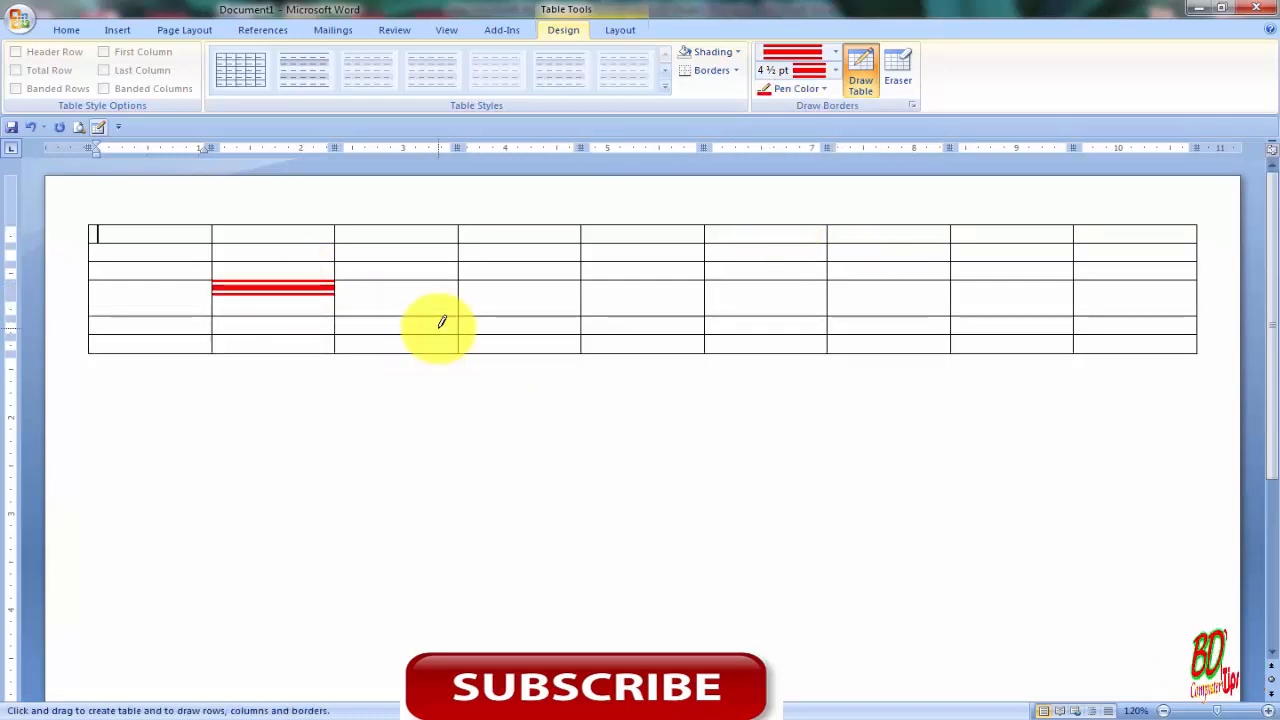
key(ctrl+z)
- Draw a red ½ pt single-line border beneath the second row across columns two to five
click(835, 52)
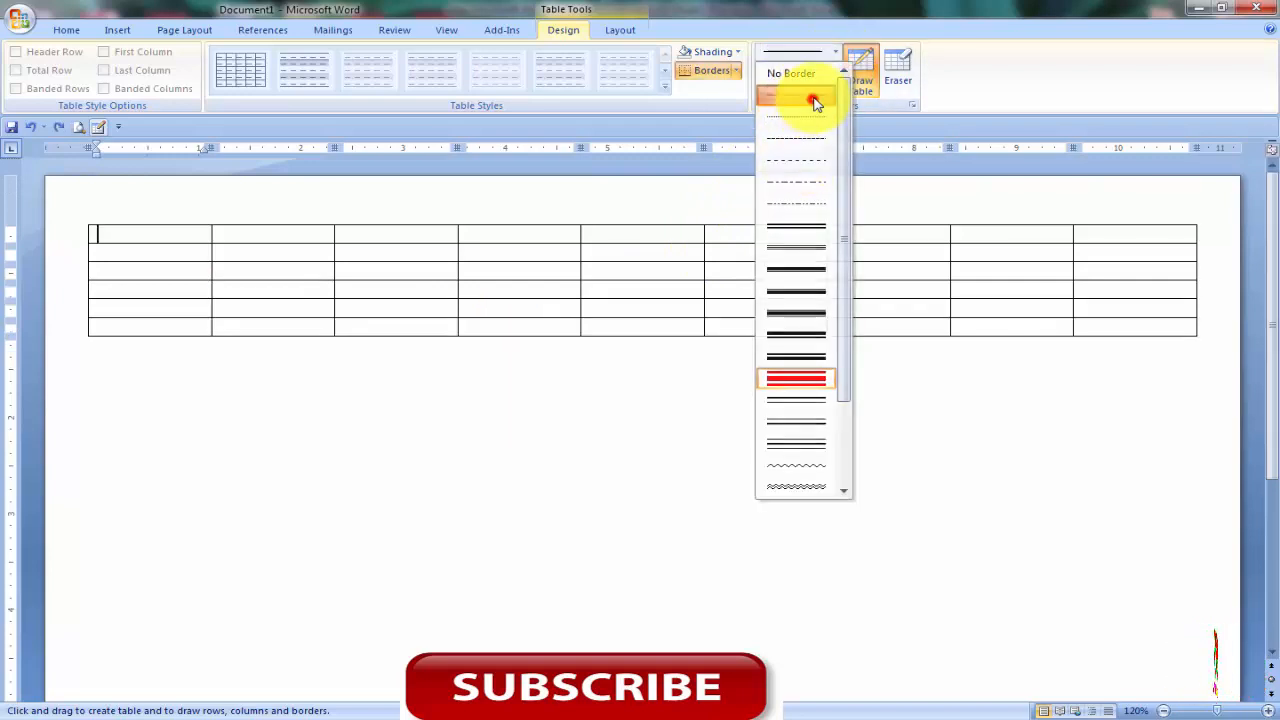
click(812, 96)
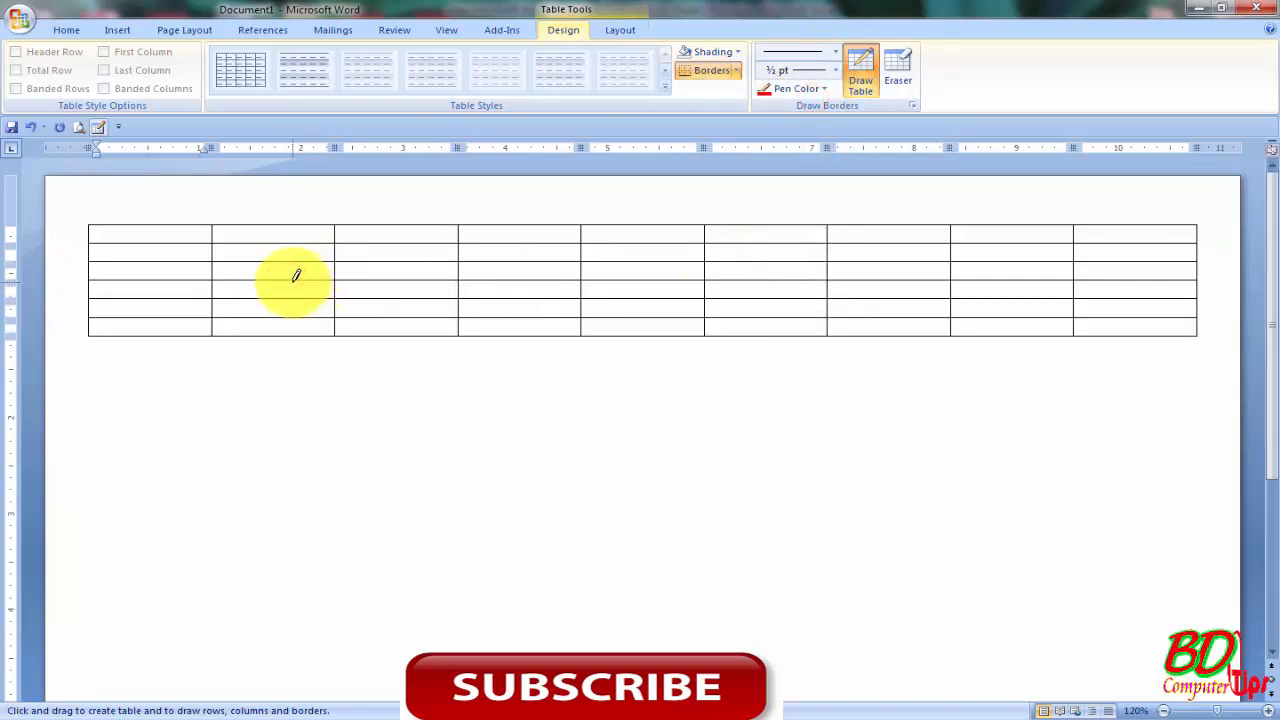
click(860, 72)
click(826, 89)
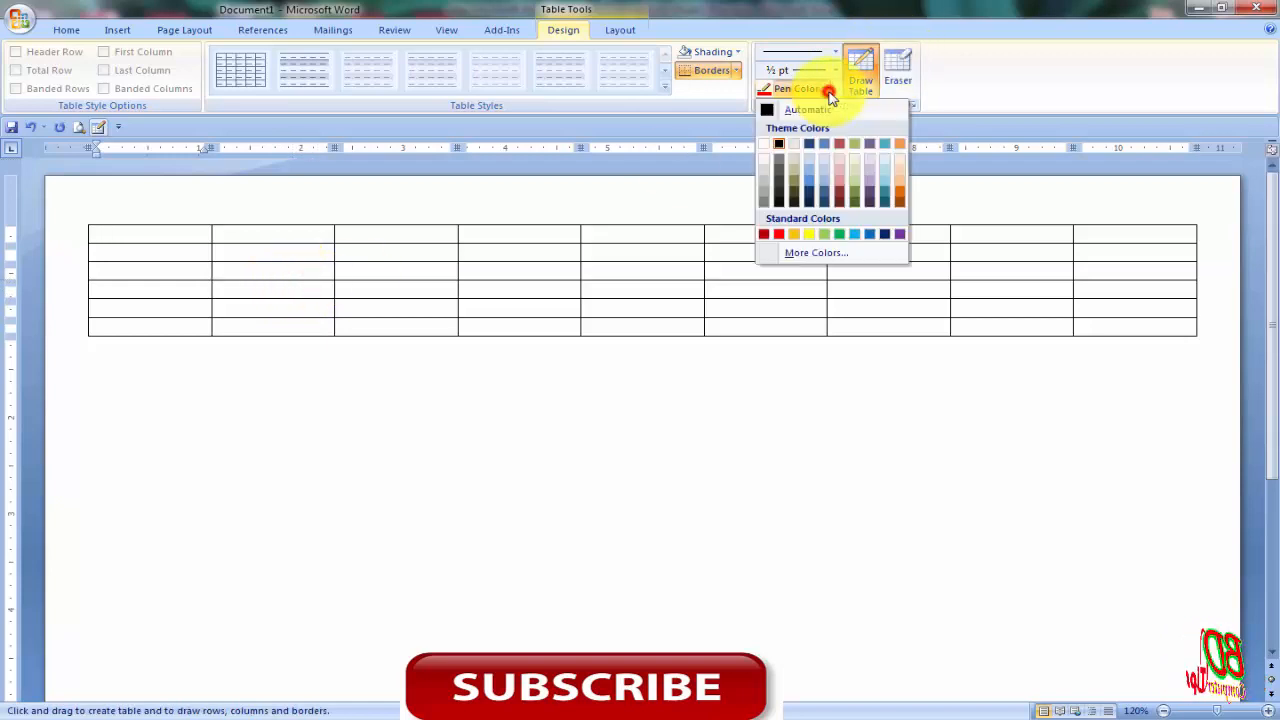
click(778, 234)
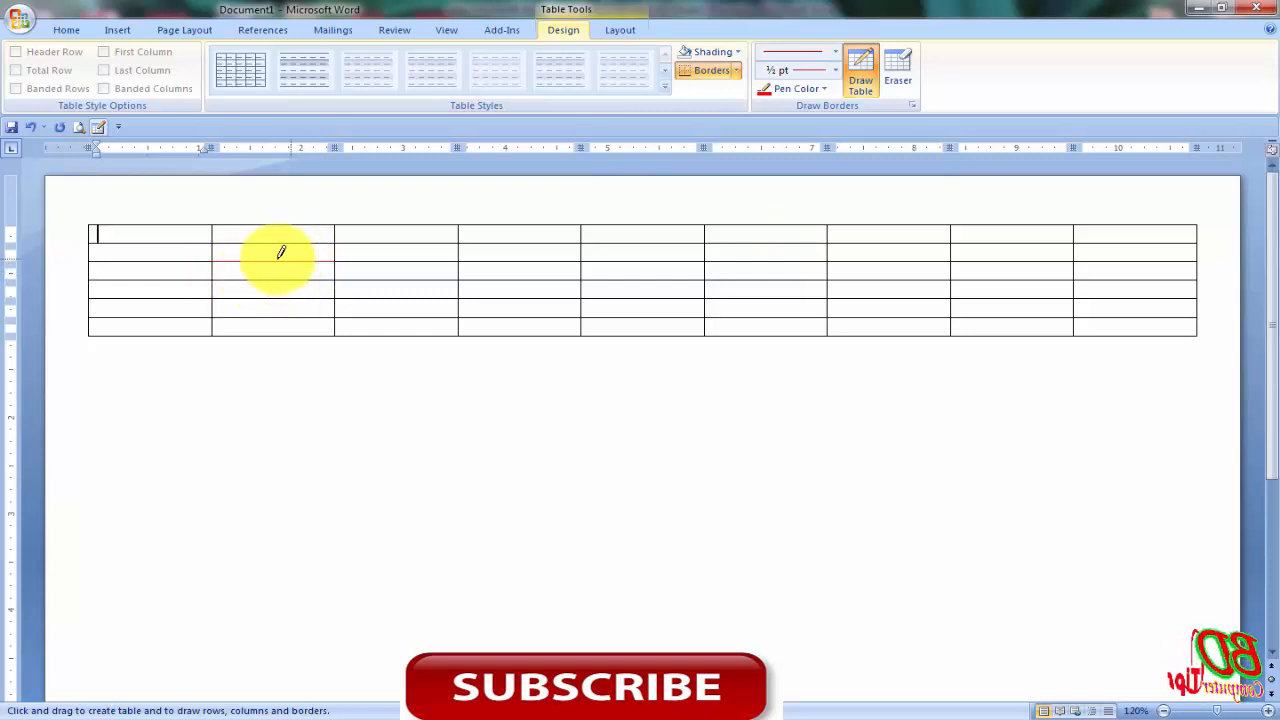
mouse_move(350, 257)
mouse_down()
mouse_move(629, 263)
mouse_move(622, 334)
mouse_up()
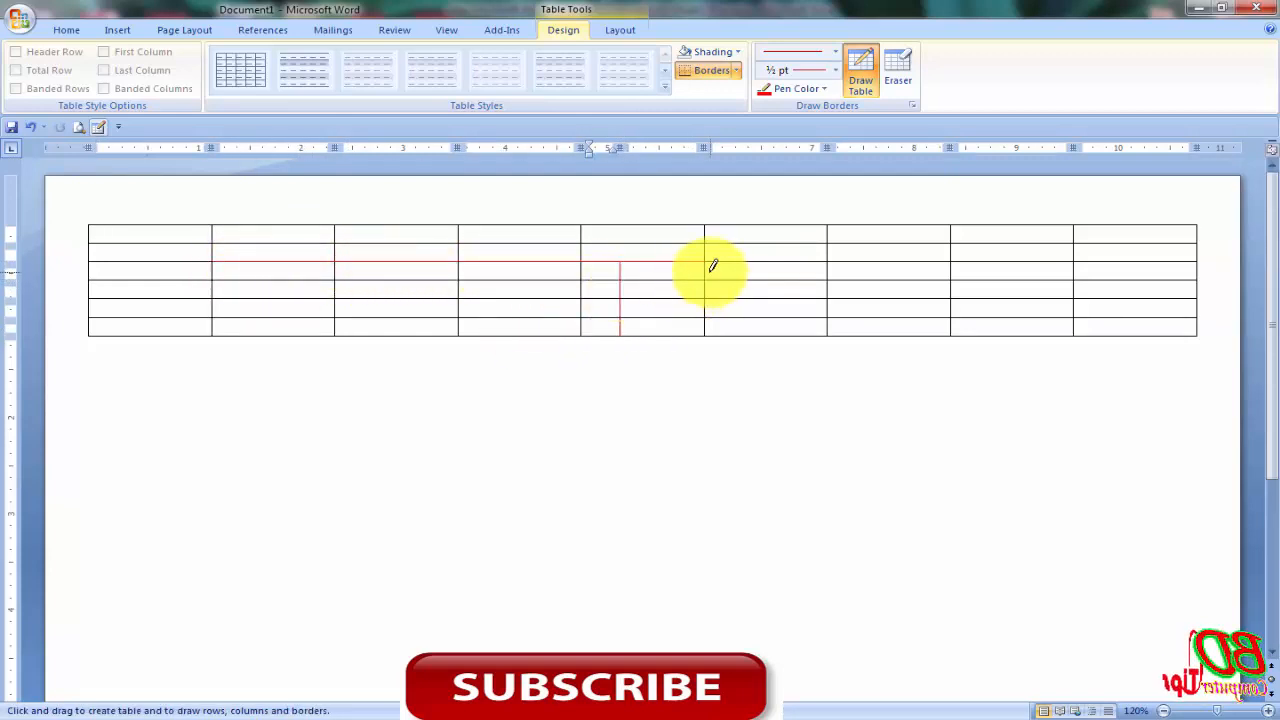
key(ctrl+z)
- Draw red vertical borders along the right edges of columns five and four, from the third row down to the table's bottom
drag(704, 275, 704, 334)
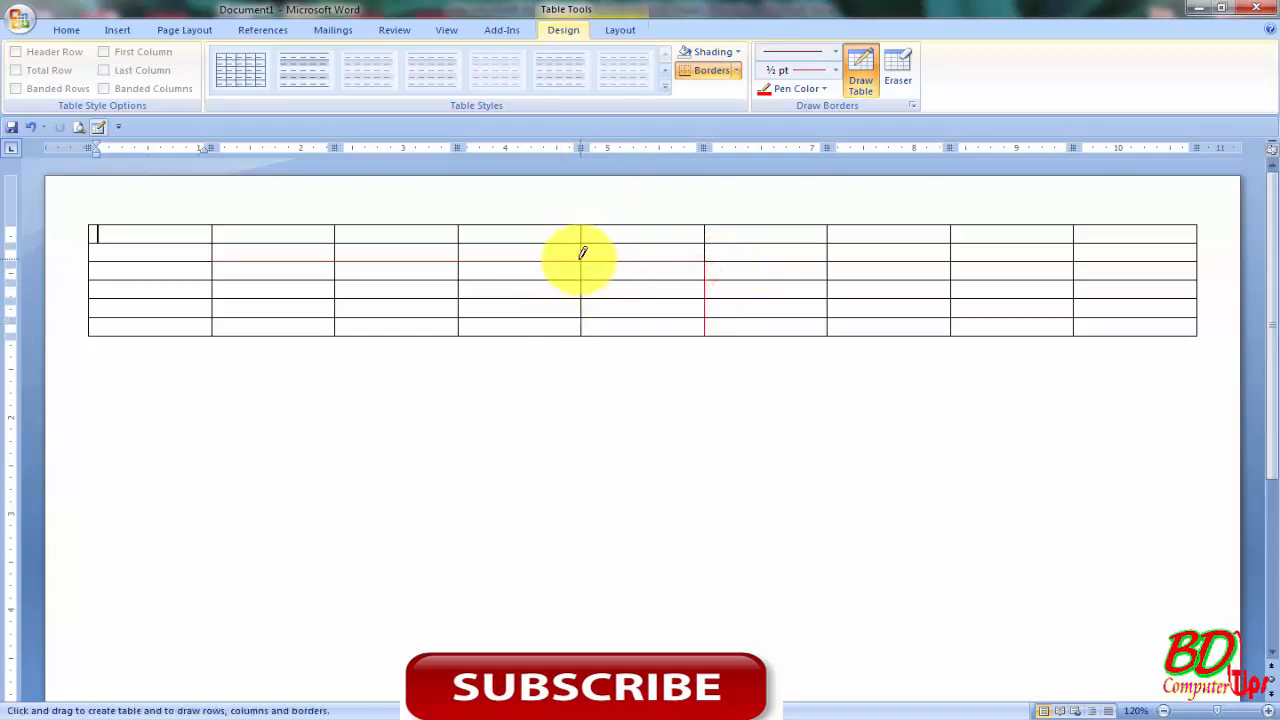
drag(578, 286, 577, 334)
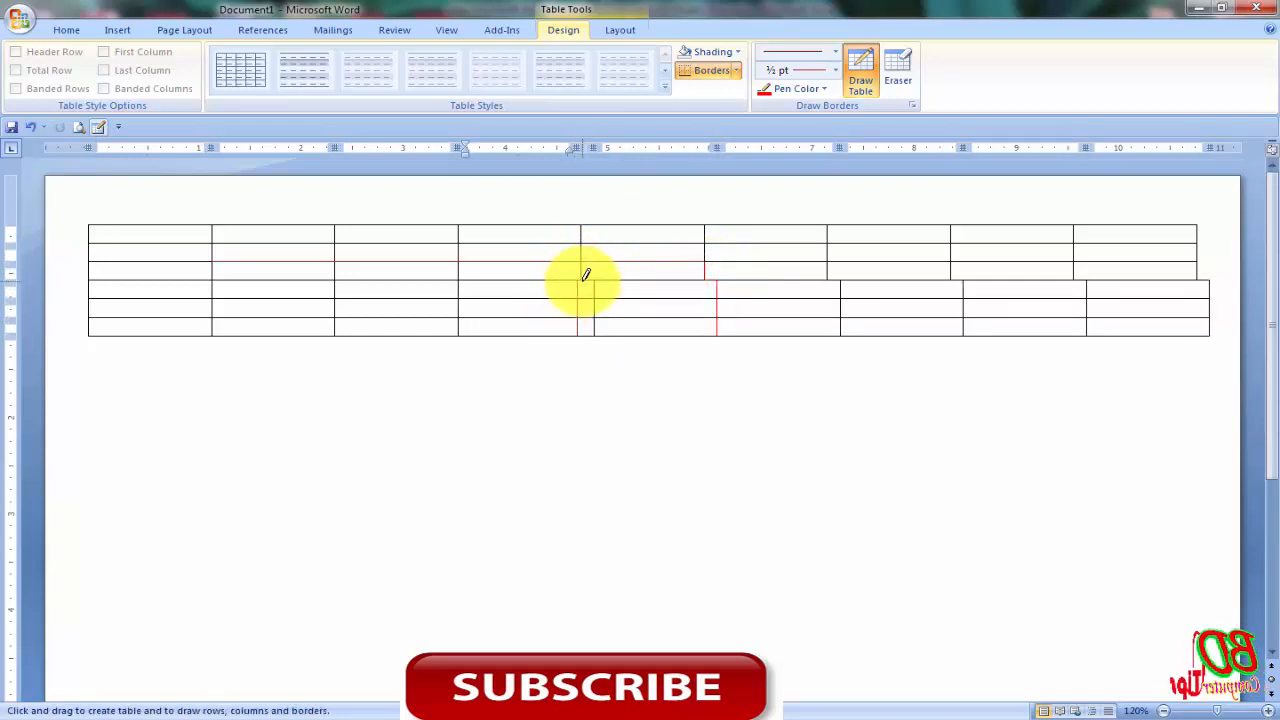
key(ctrl+z)
drag(583, 269, 583, 322)
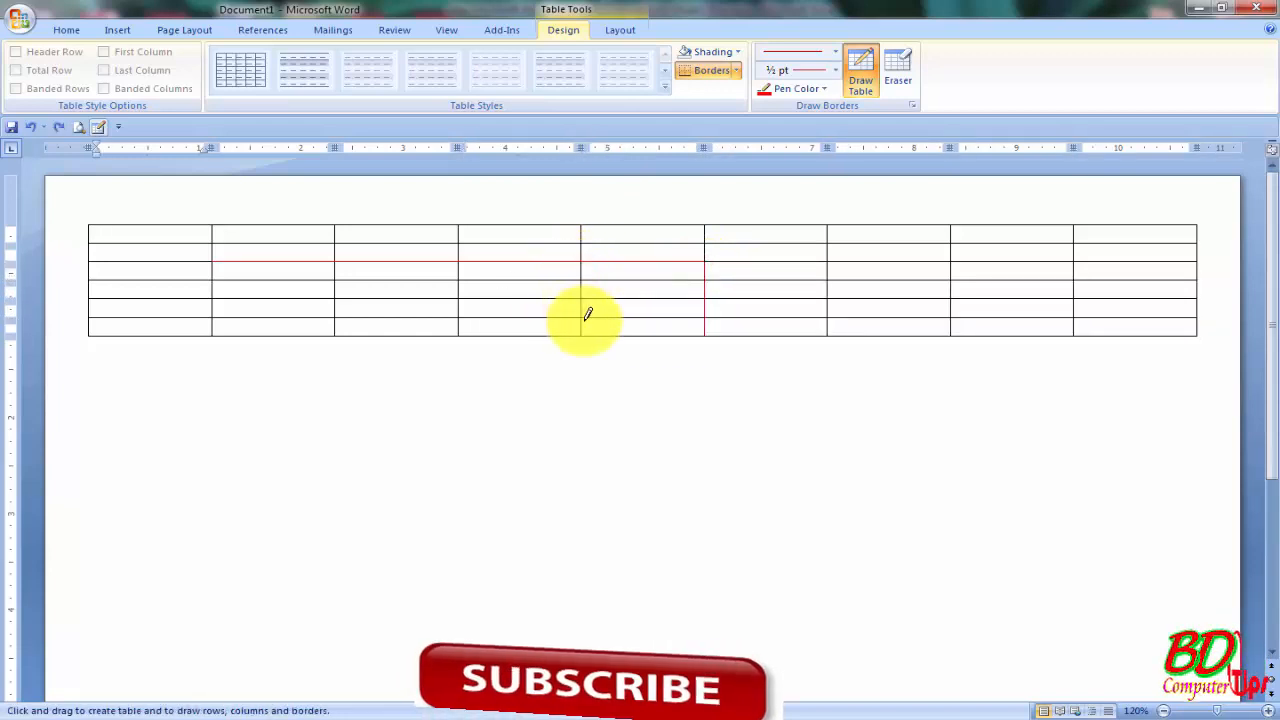
- Draw red full-height borders along the right edges of columns three, two and one, plus the first column's outer left and bottom edges
drag(457, 228, 458, 334)
drag(335, 232, 336, 334)
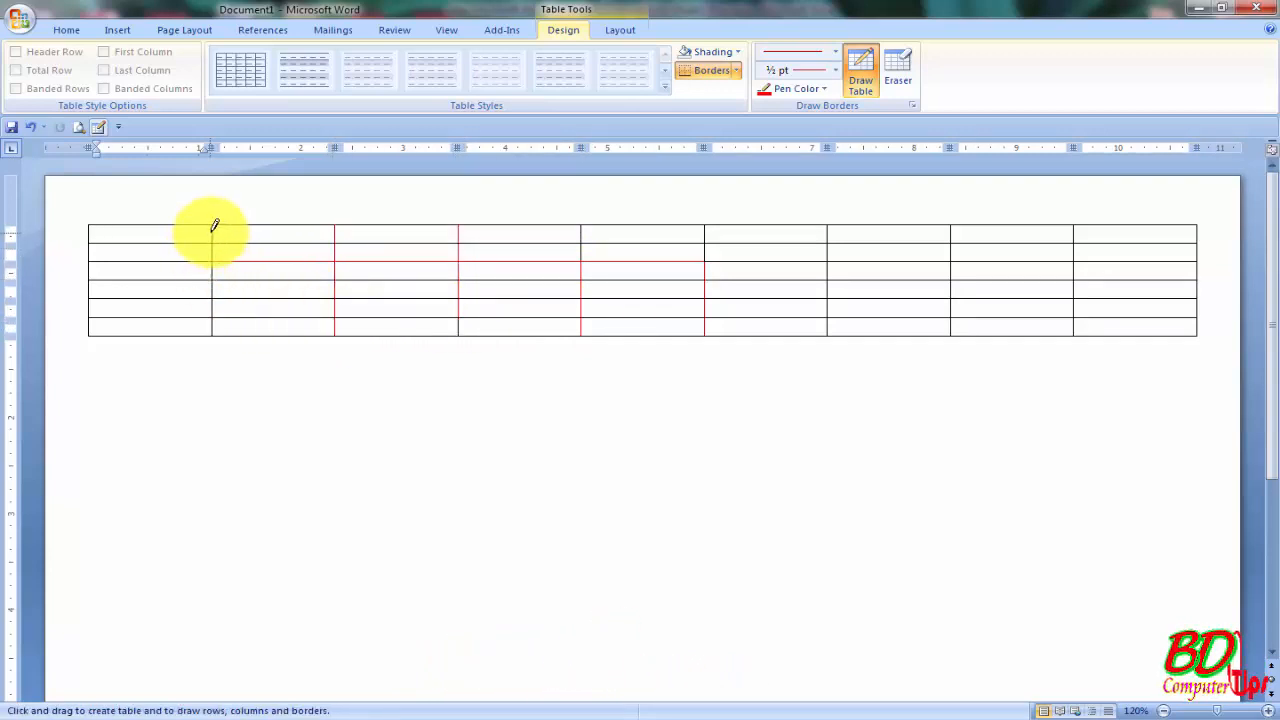
drag(211, 234, 212, 334)
mouse_move(91, 229)
mouse_down()
mouse_move(93, 327)
mouse_move(164, 330)
mouse_up()
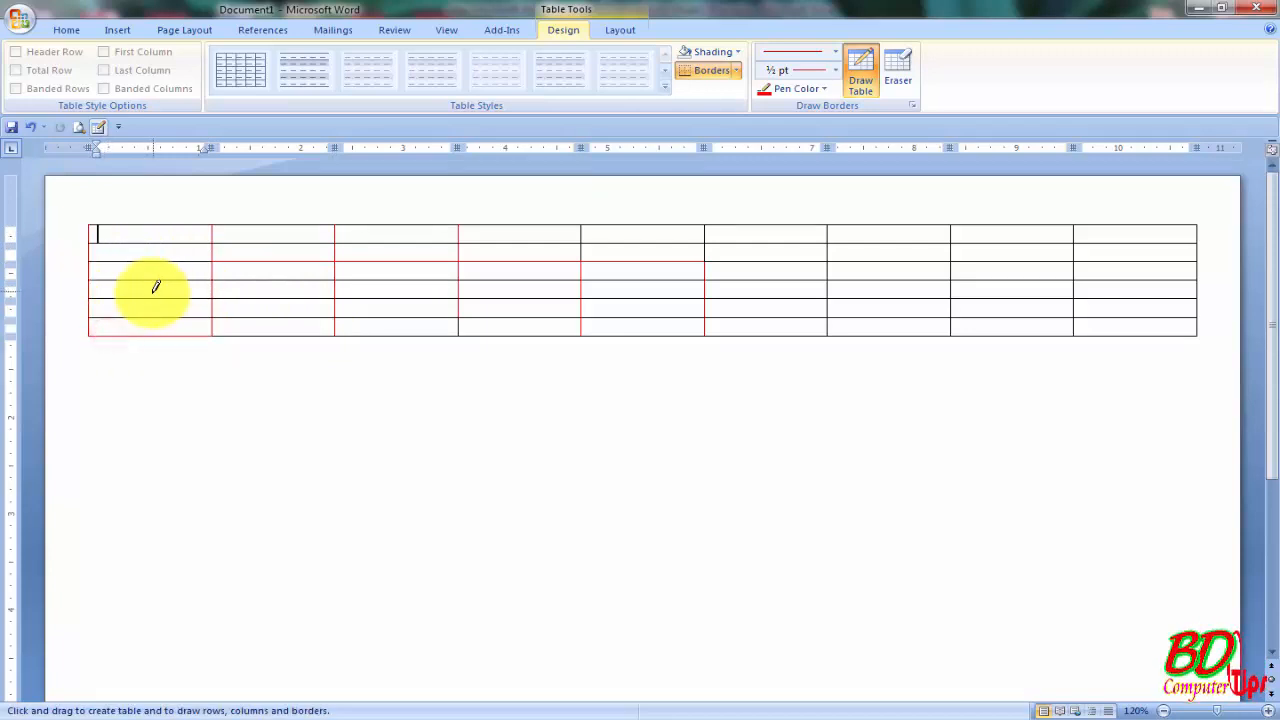
- Draw dark olive green horizontal borders beneath the third, fourth and fifth rows in column five
click(822, 89)
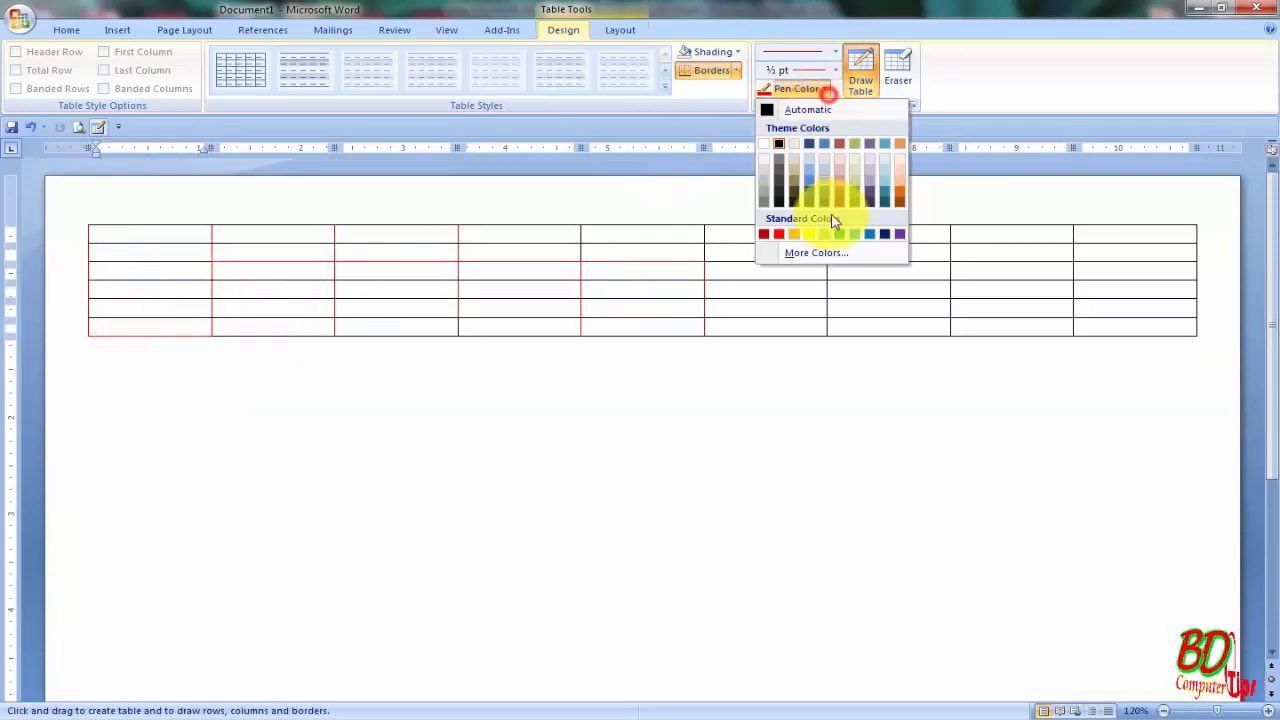
click(856, 198)
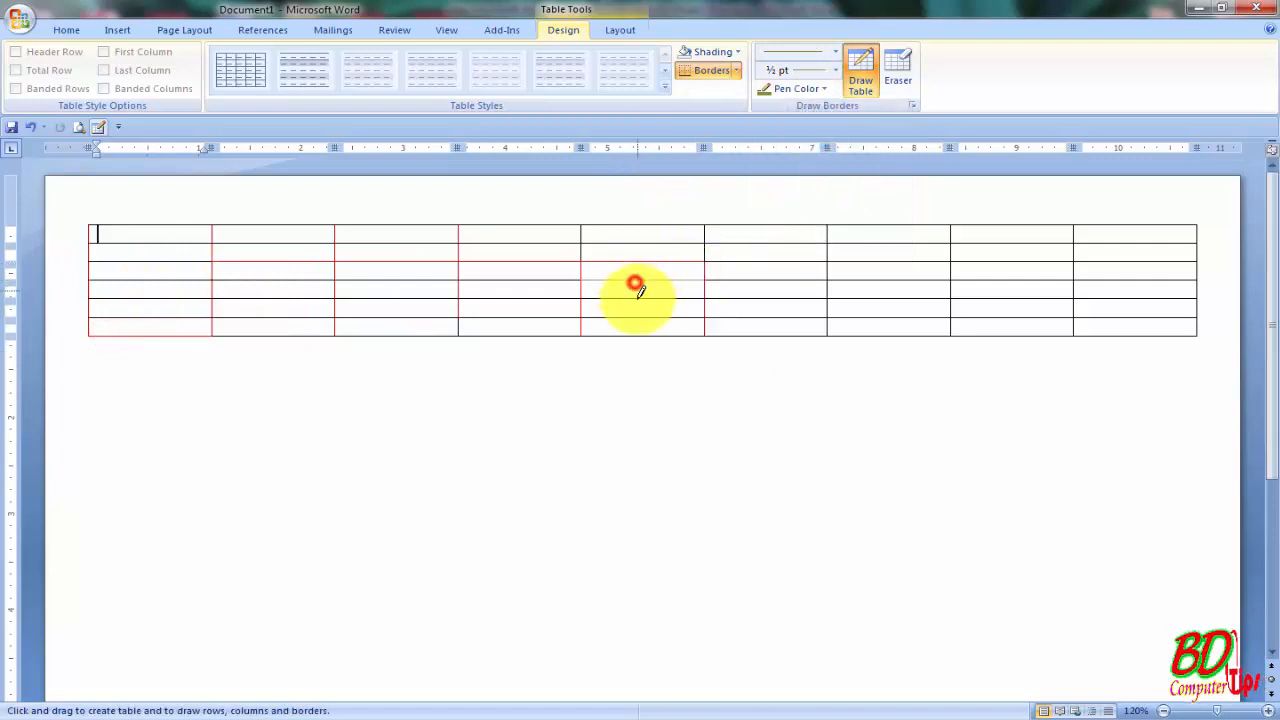
drag(645, 291, 651, 317)
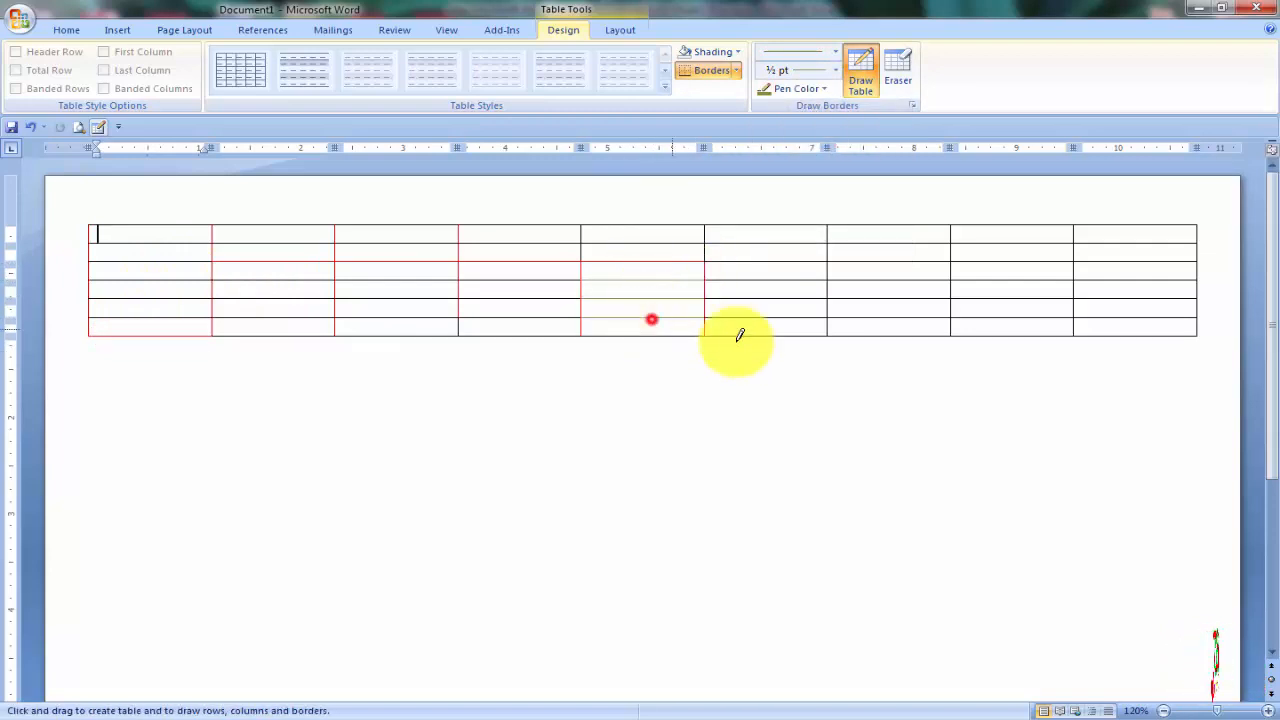
- Draw yellow horizontal borders in column six, from its top edge to the bottom of the third row
click(820, 91)
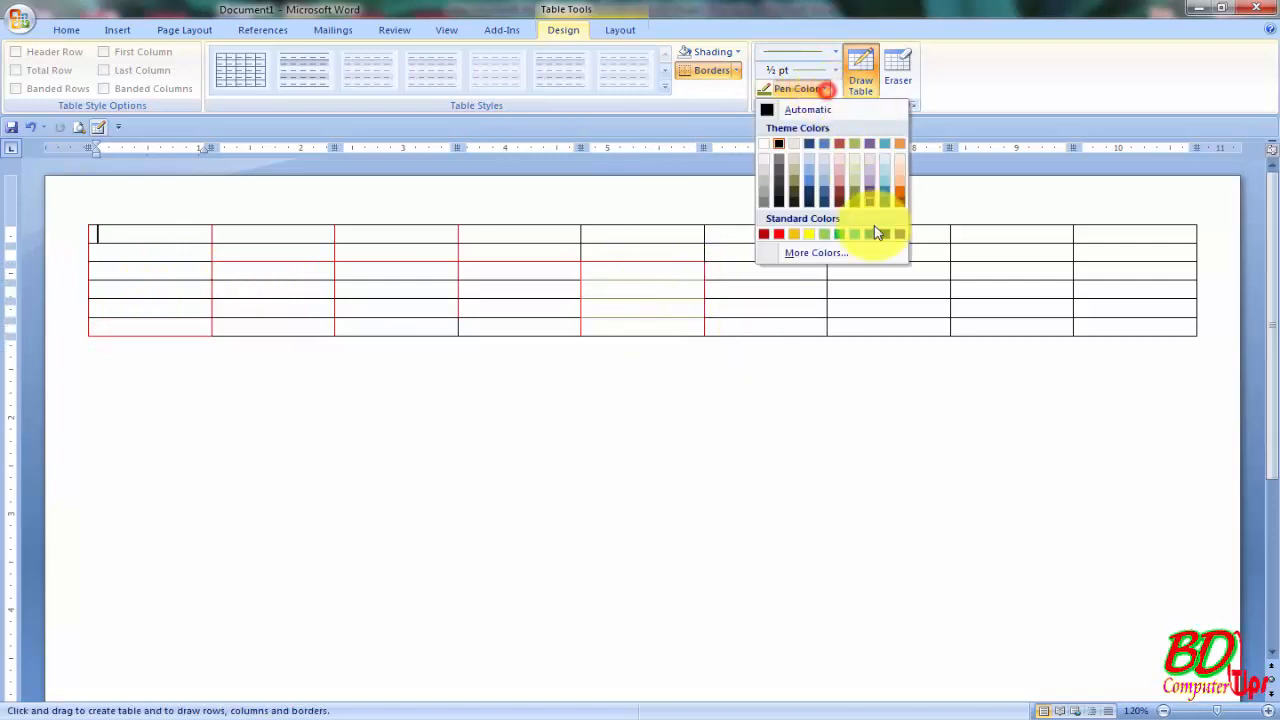
click(808, 235)
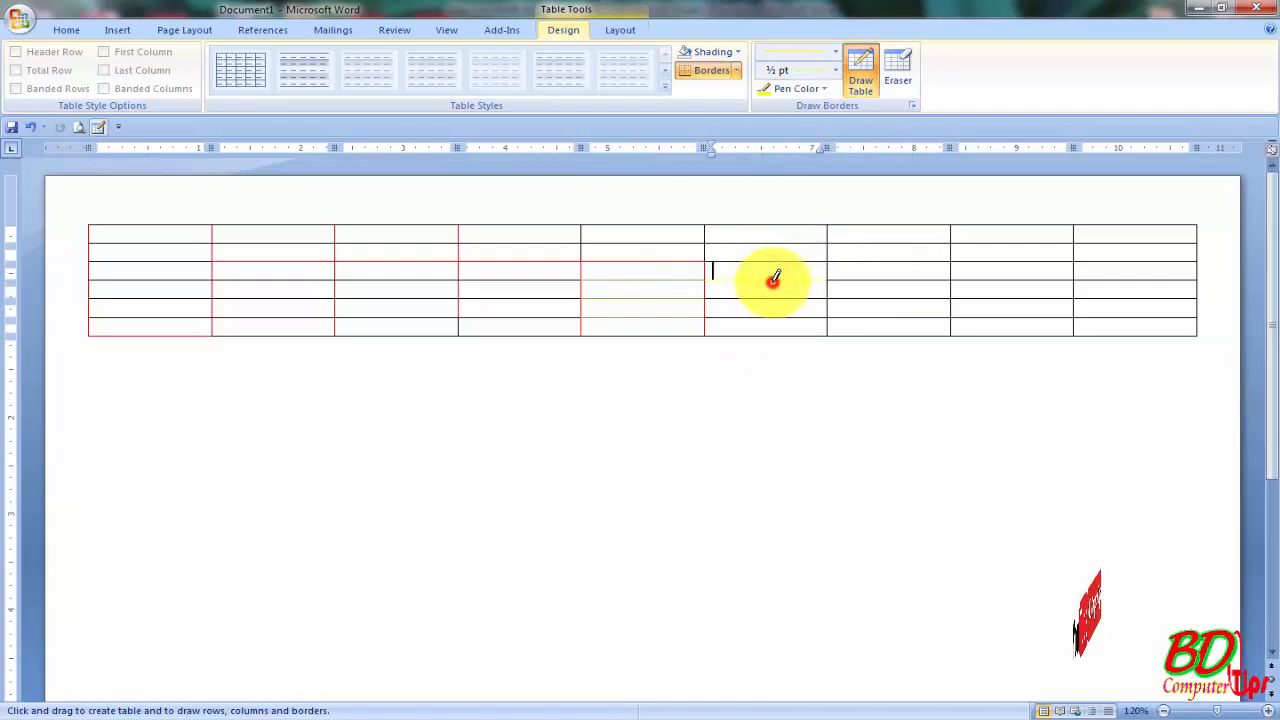
click(772, 261)
click(777, 243)
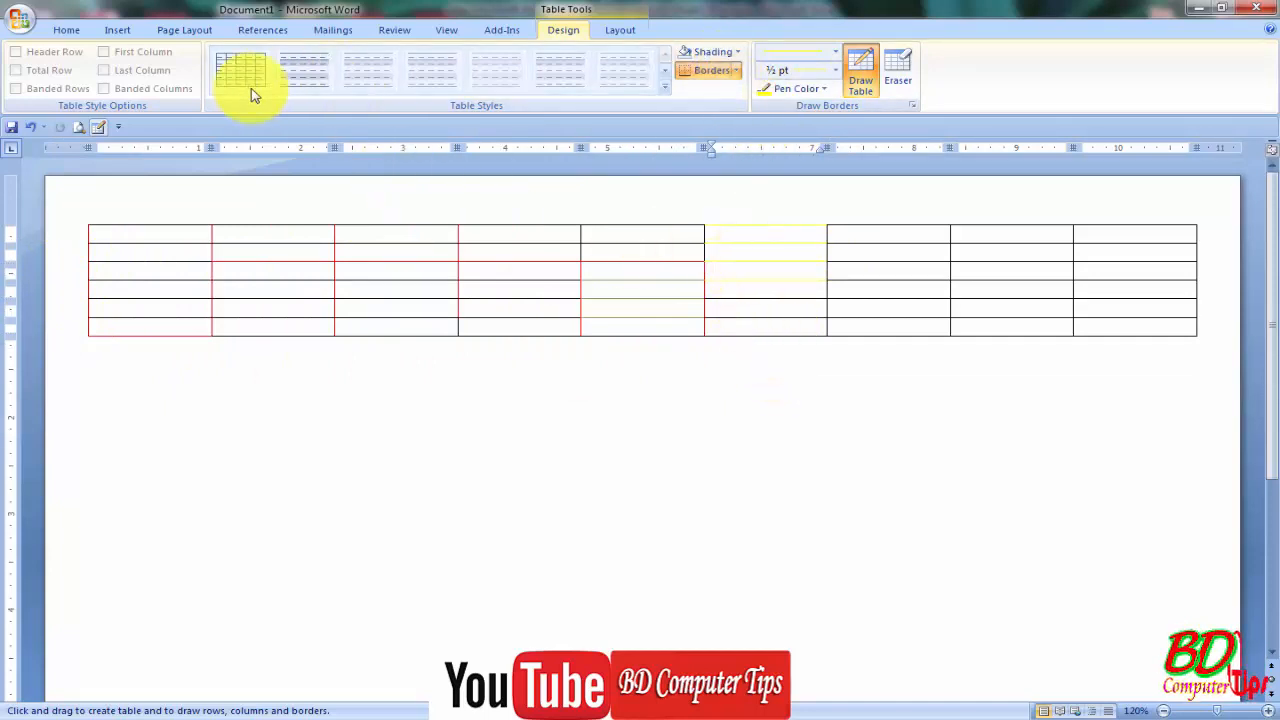
- Shade the third-row cell of column six light green
click(737, 51)
click(737, 51)
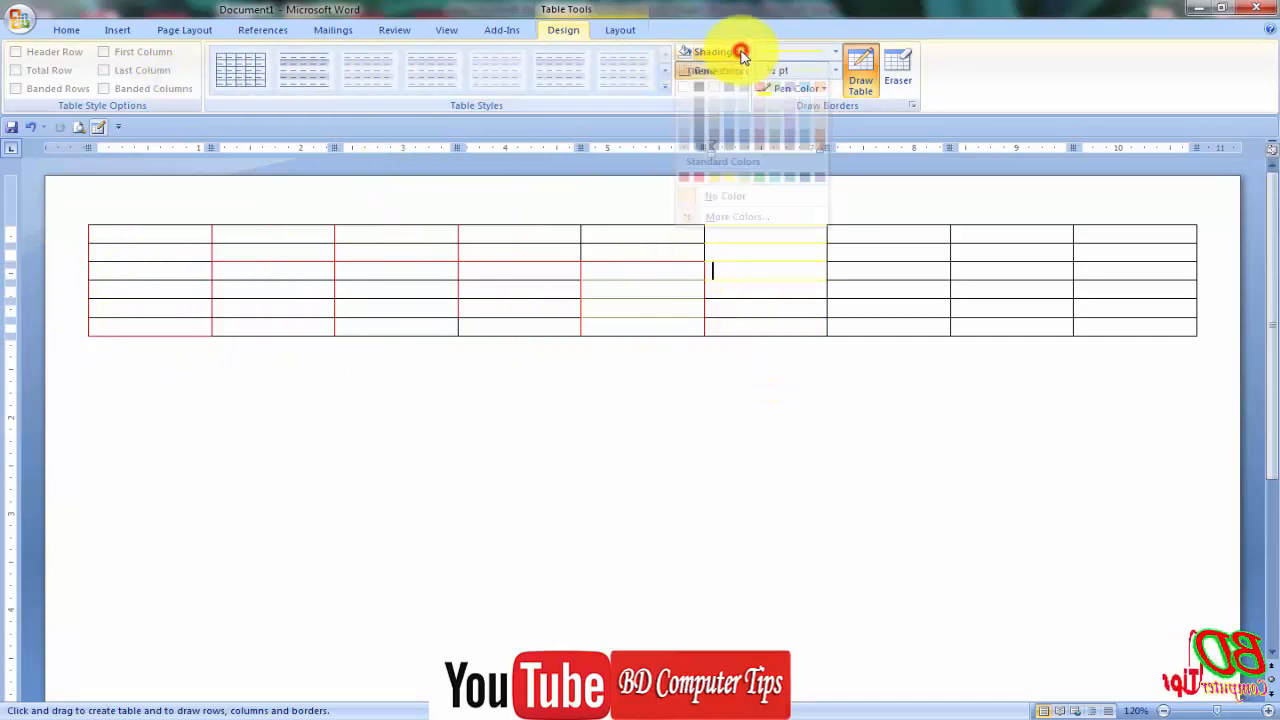
click(740, 54)
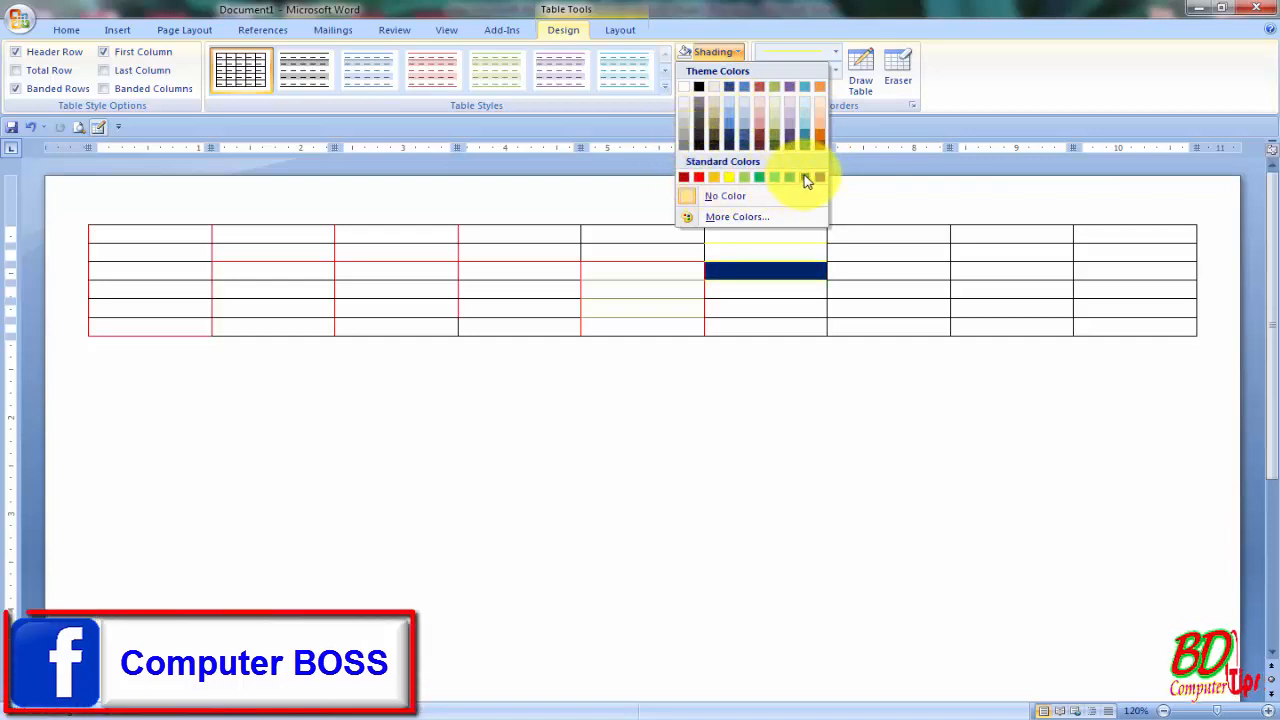
click(745, 177)
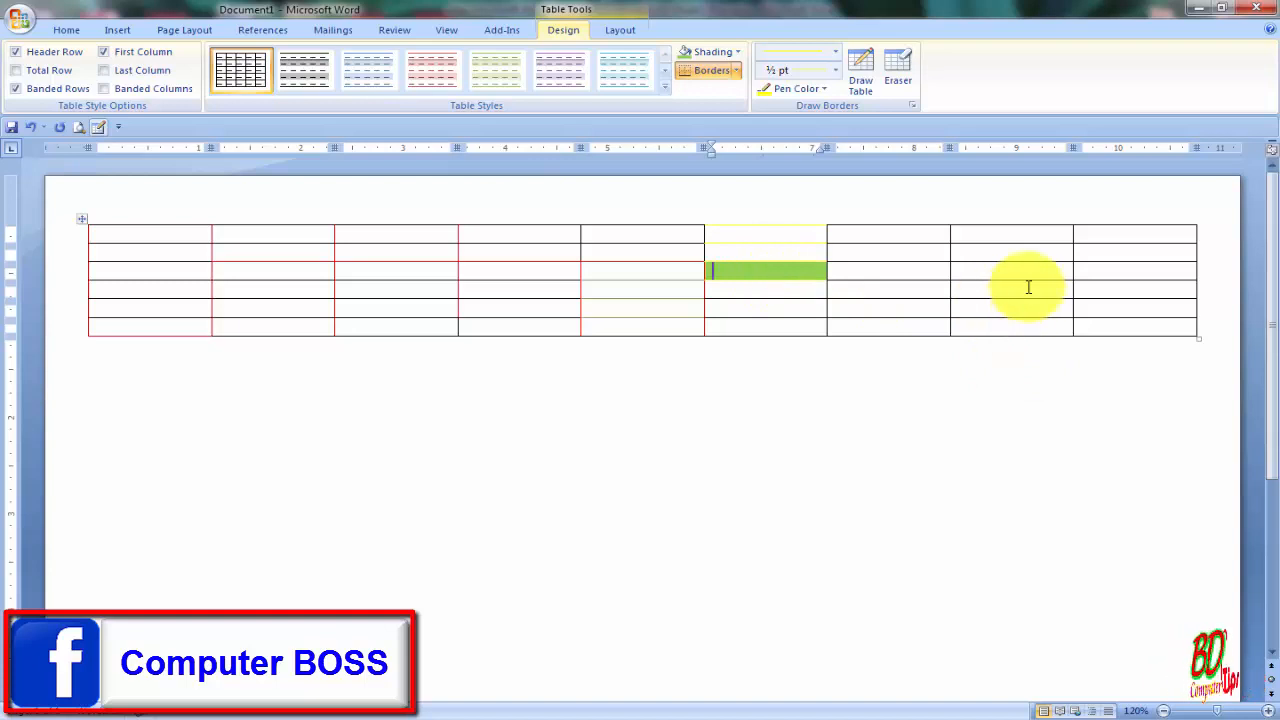
- Shade the third-row cell of column two blue
click(298, 273)
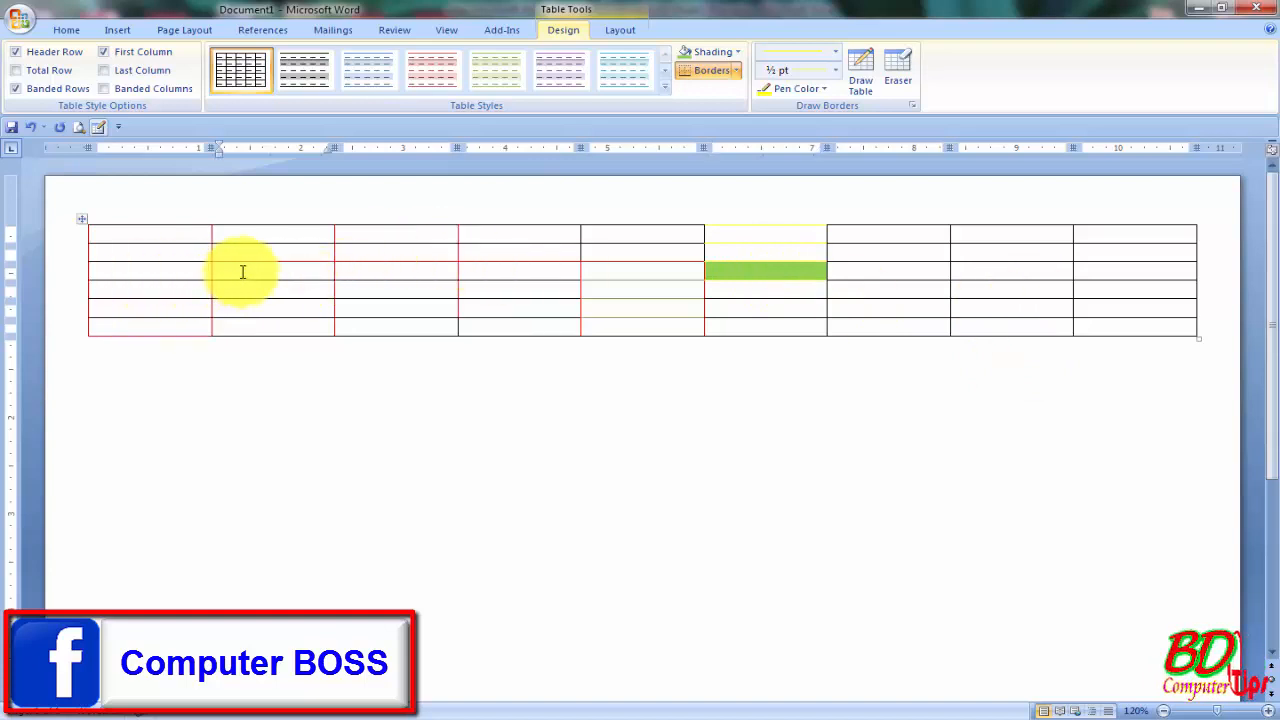
drag(240, 271, 343, 269)
click(332, 275)
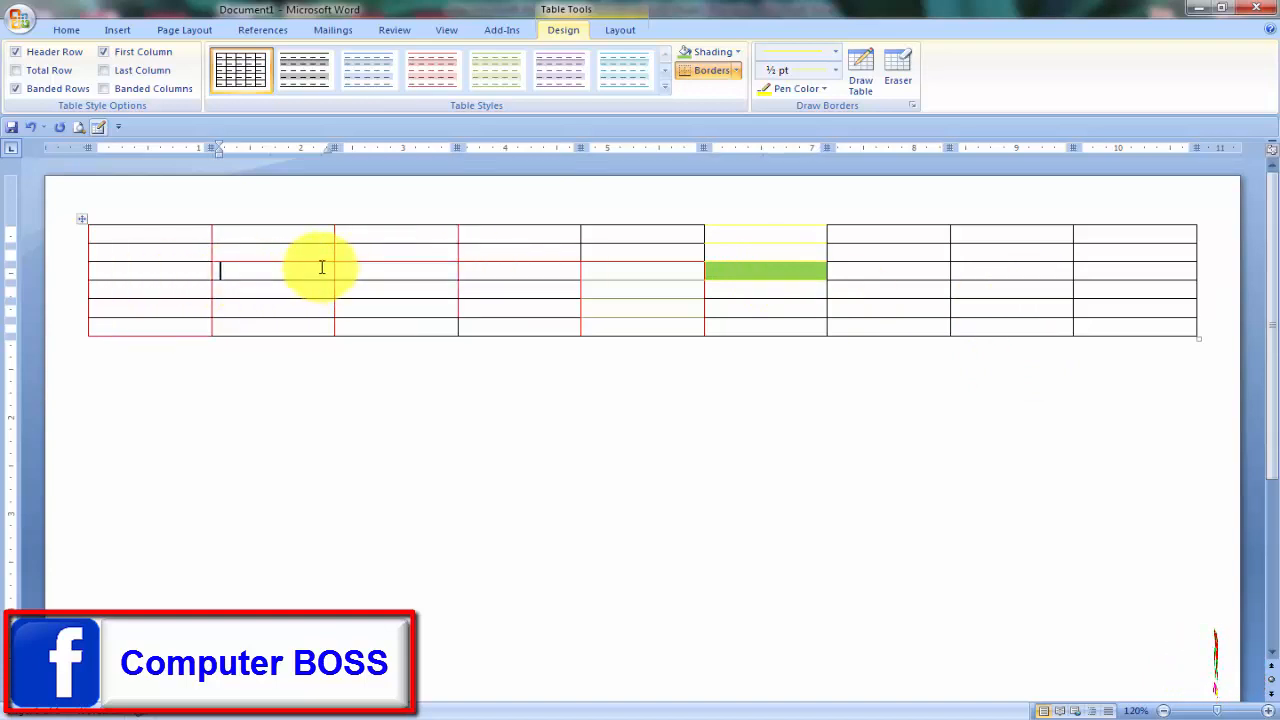
click(738, 51)
click(741, 131)
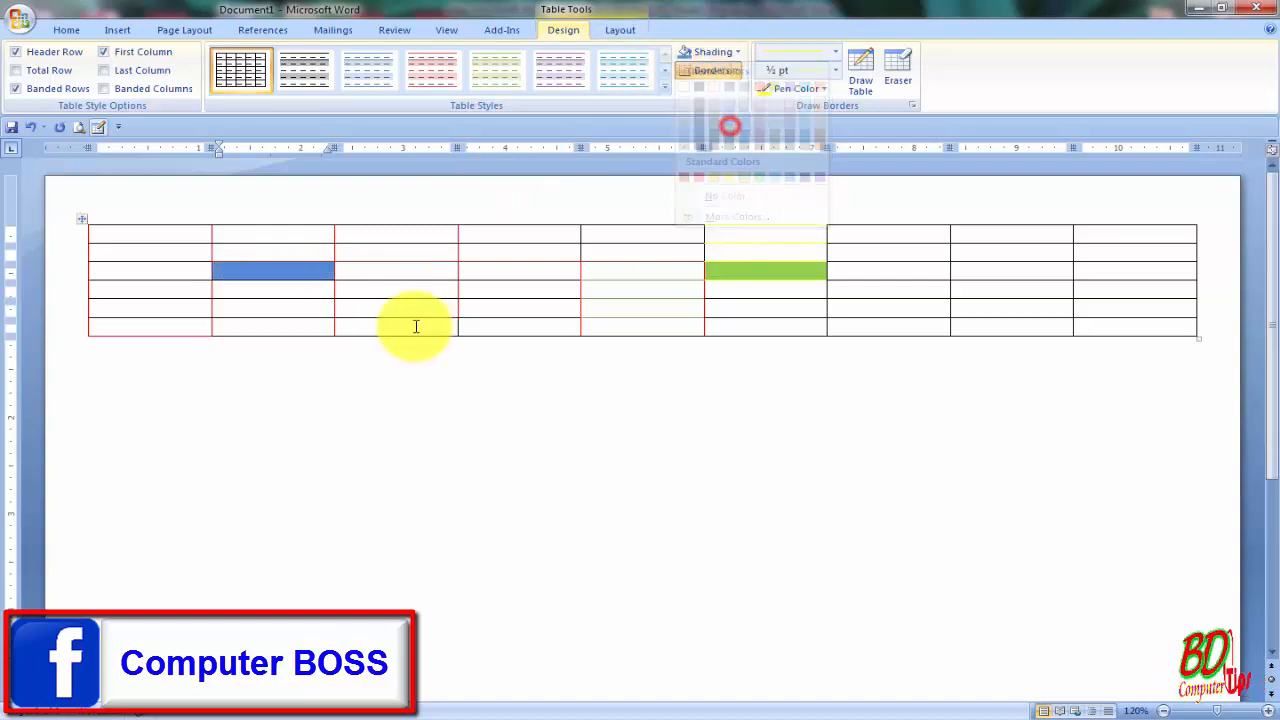
click(301, 273)
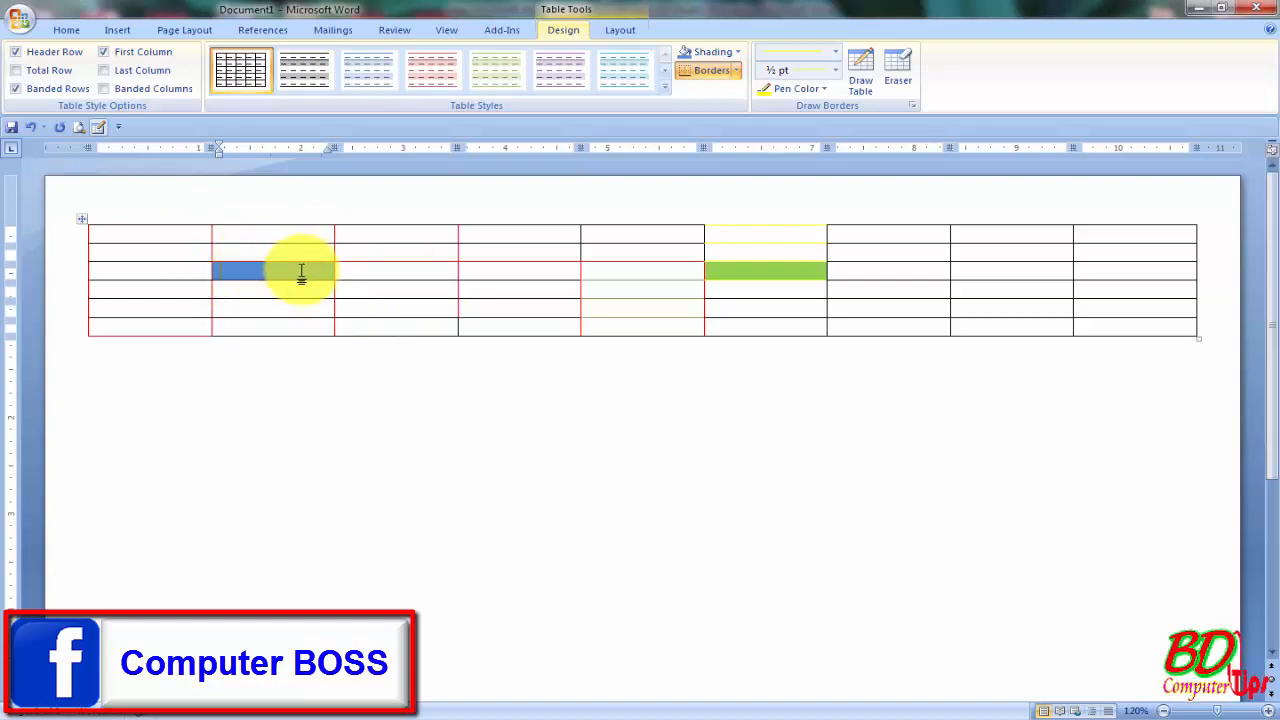
click(437, 306)
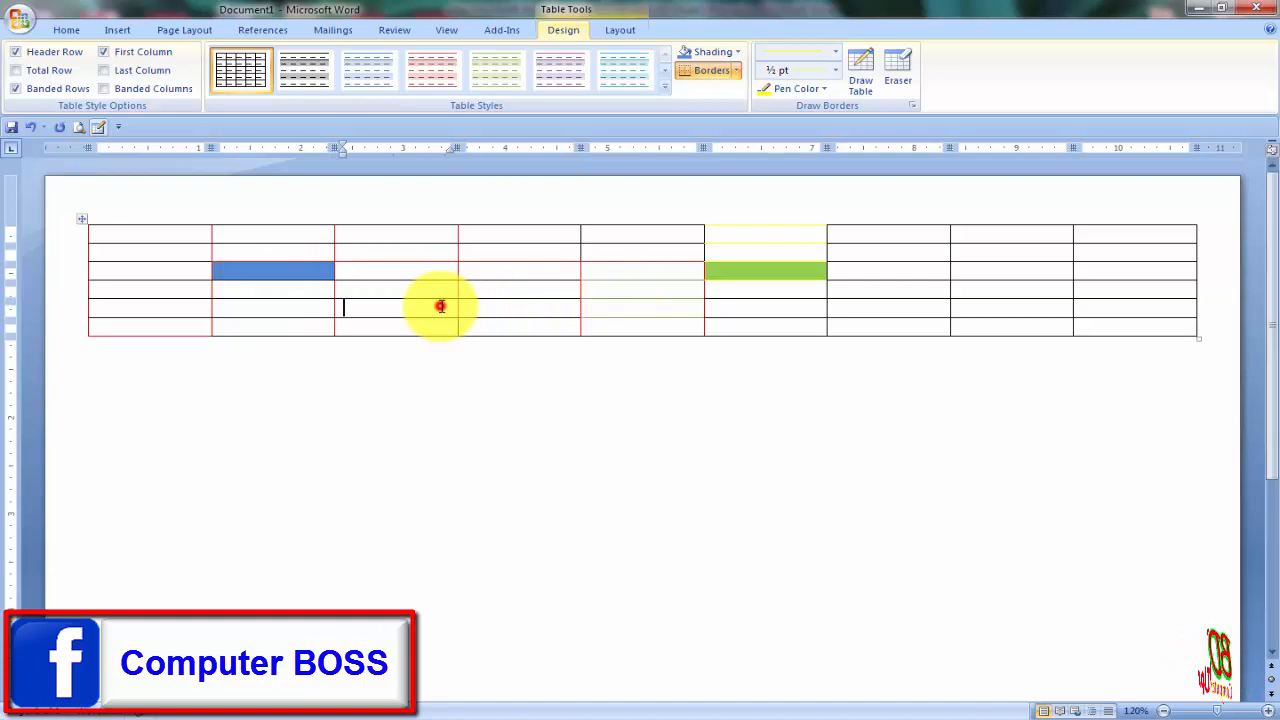
click(667, 305)
click(280, 277)
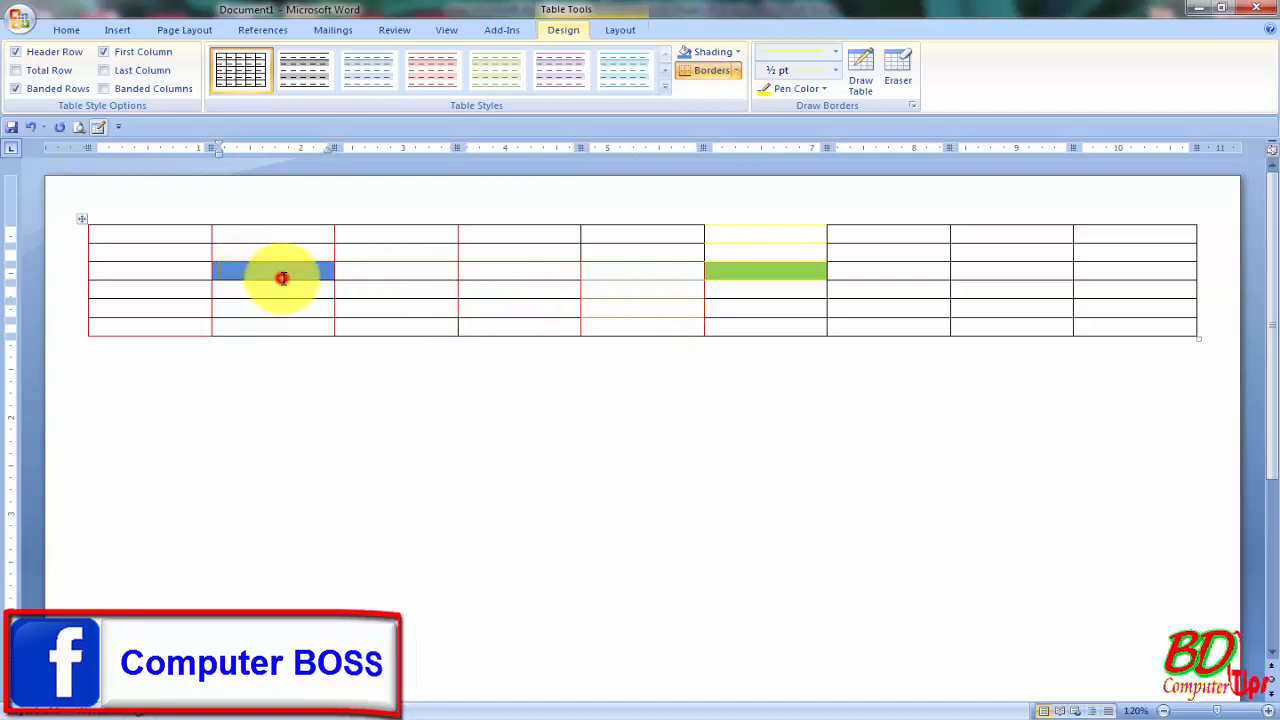
- Enter the sample text "oisjioghsogkj" in the table's first cell and "ggjipjipjipgjsfpjpiji" in the blue-shaded cell
click(167, 242)
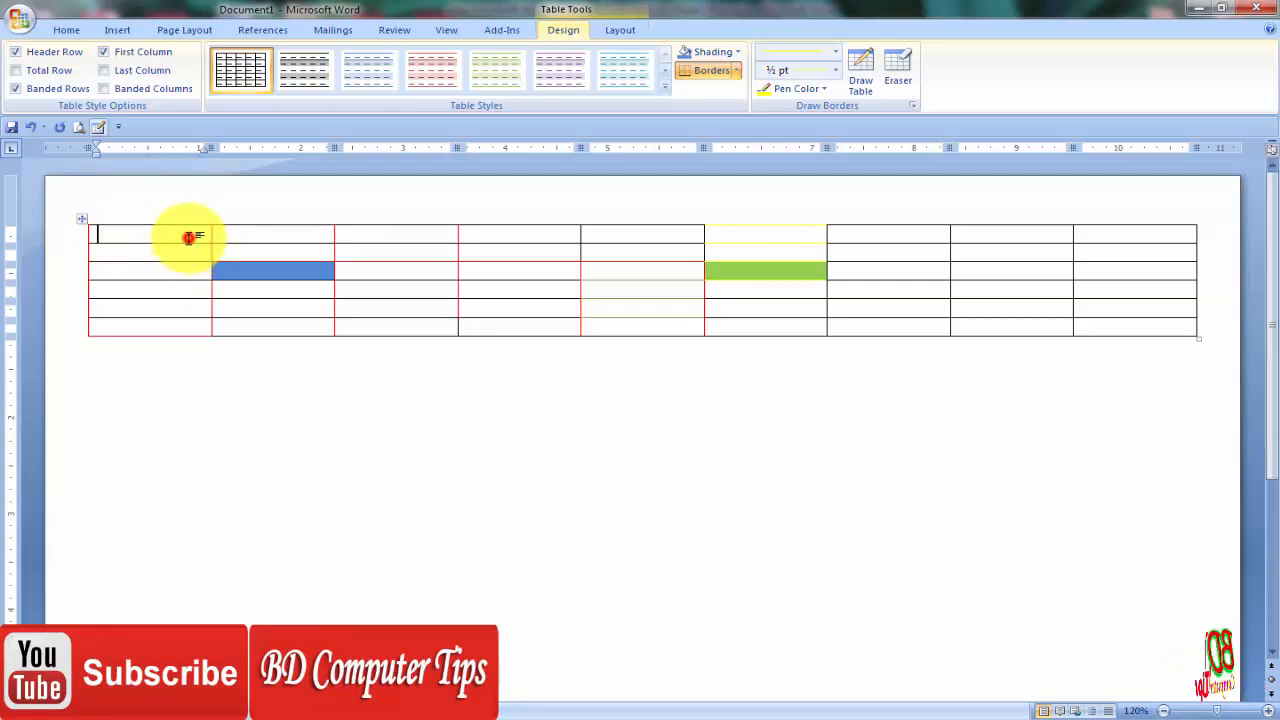
click(190, 235)
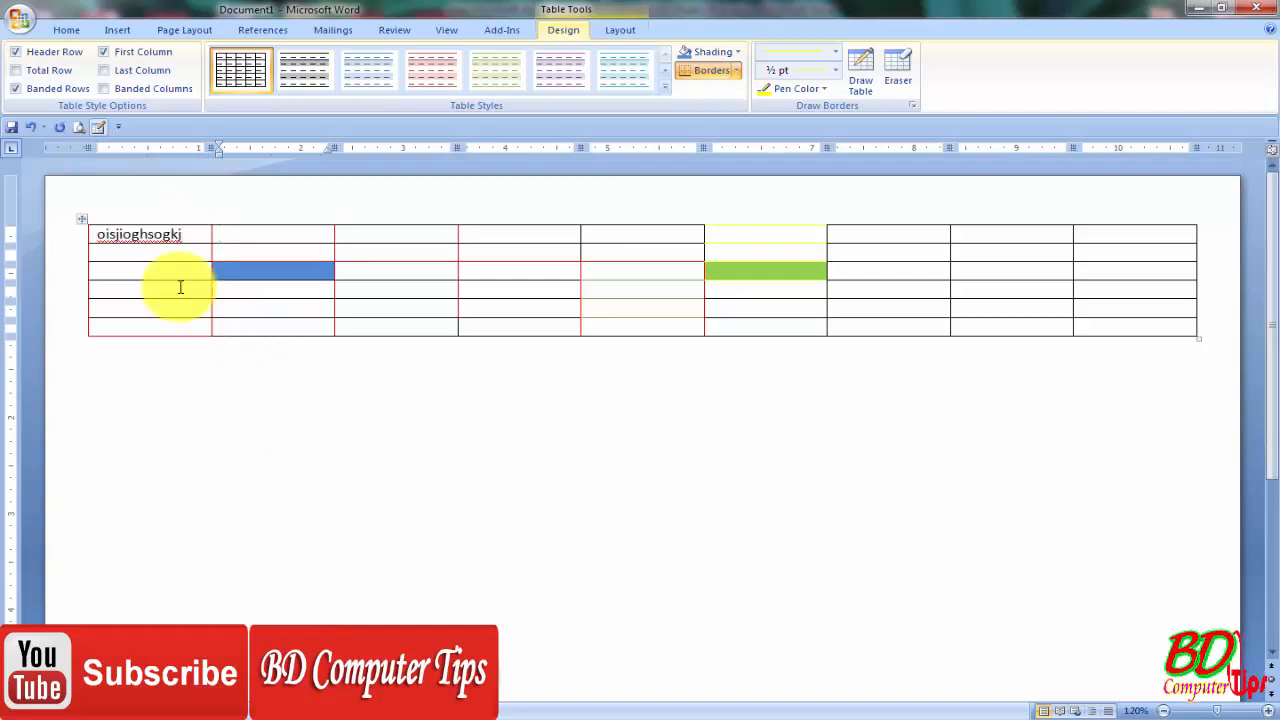
click(294, 269)
text(gg)
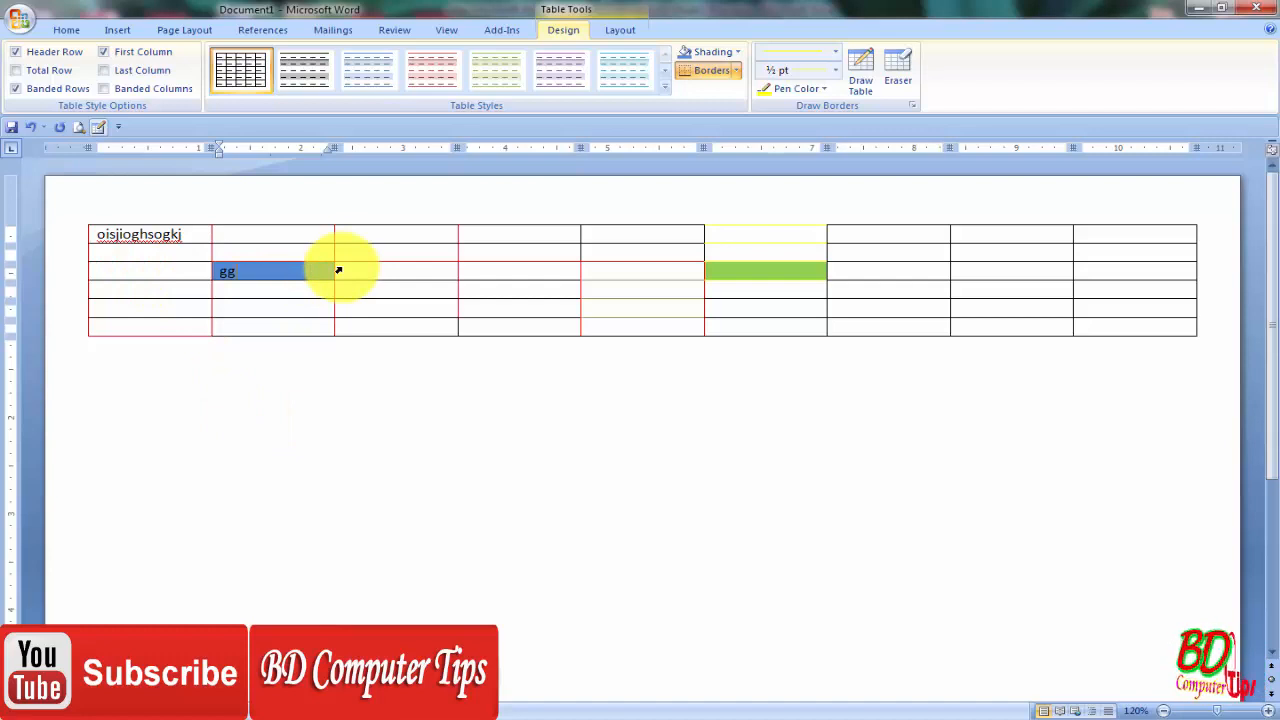
text(jsfpjipjiji)
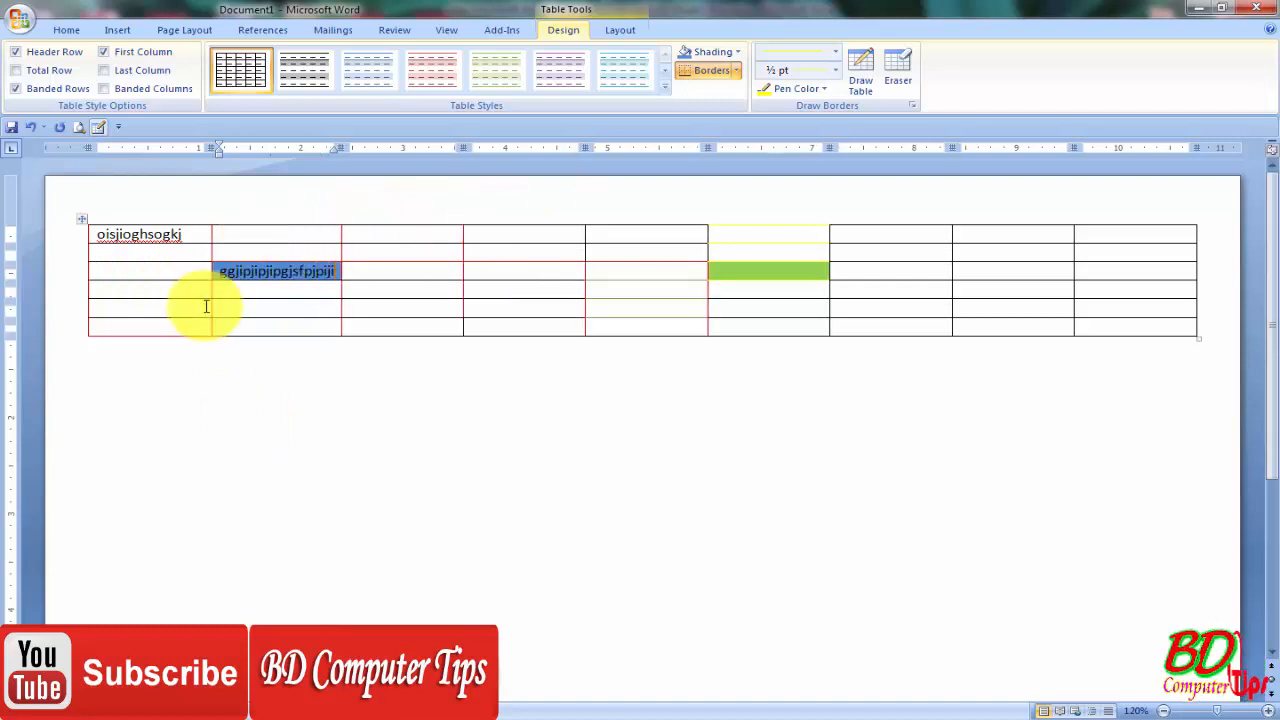
drag(220, 271, 337, 272)
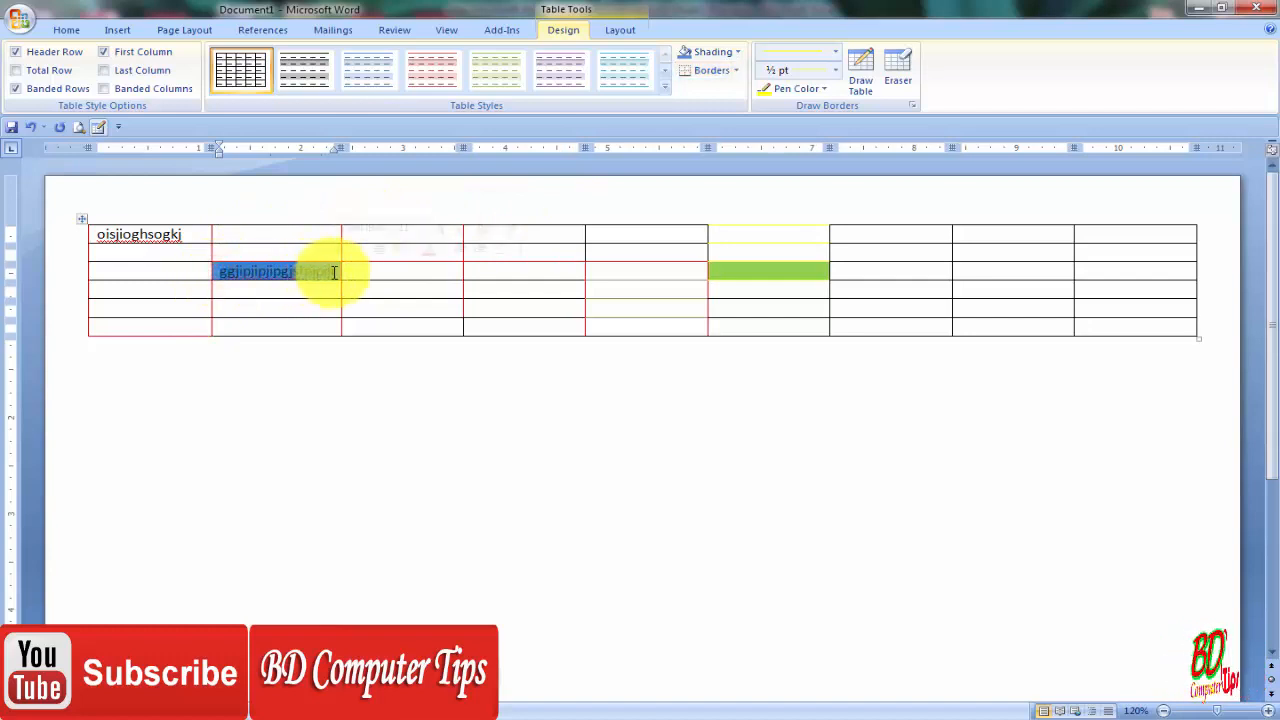
click(309, 272)
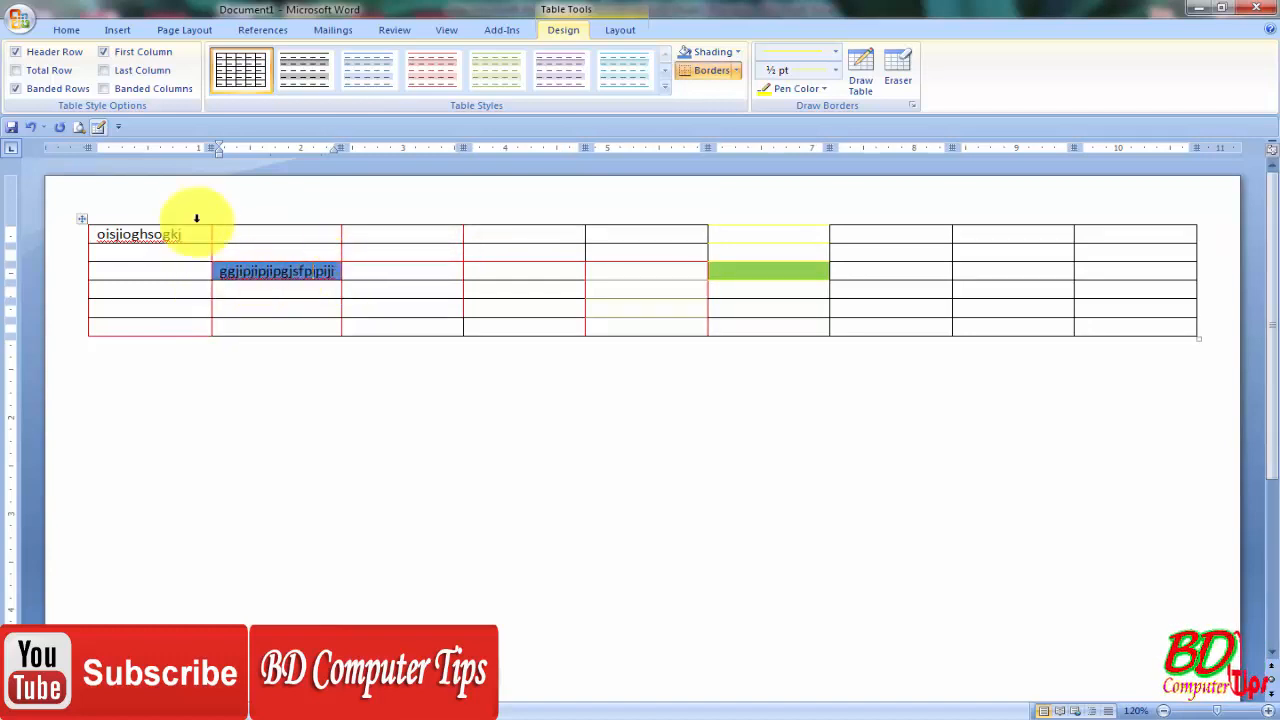
drag(192, 235, 98, 236)
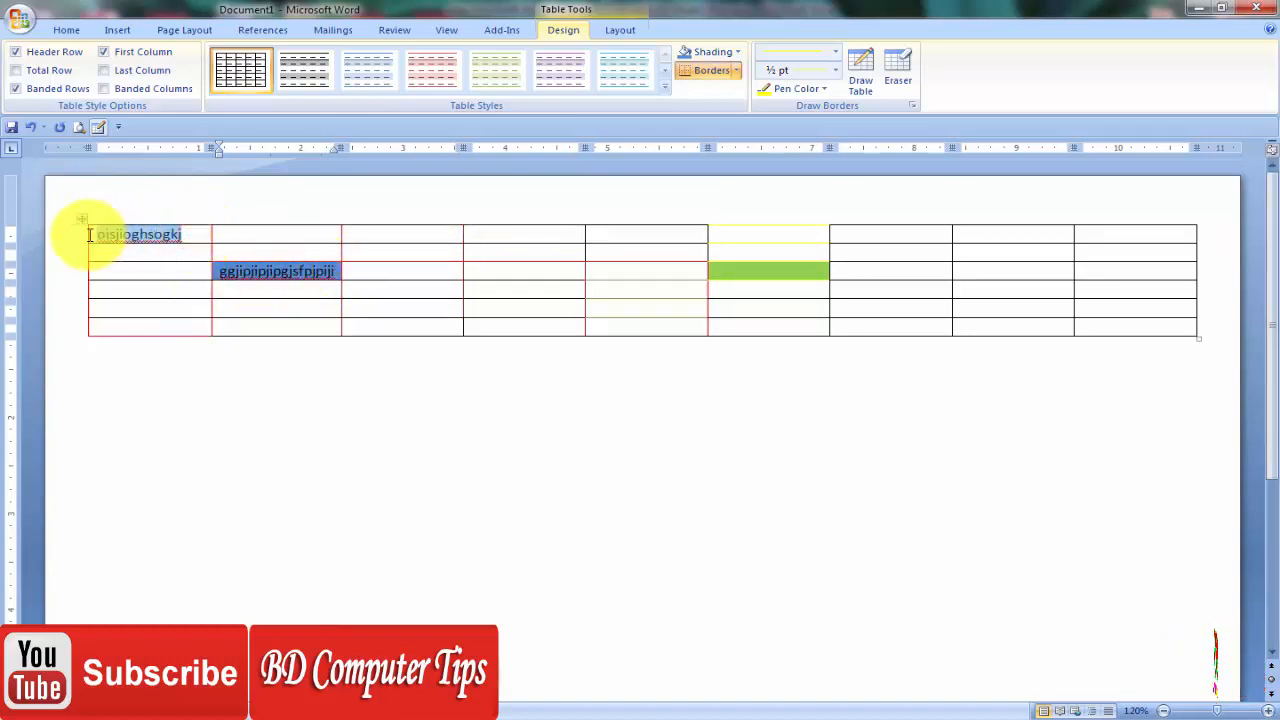
click(198, 234)
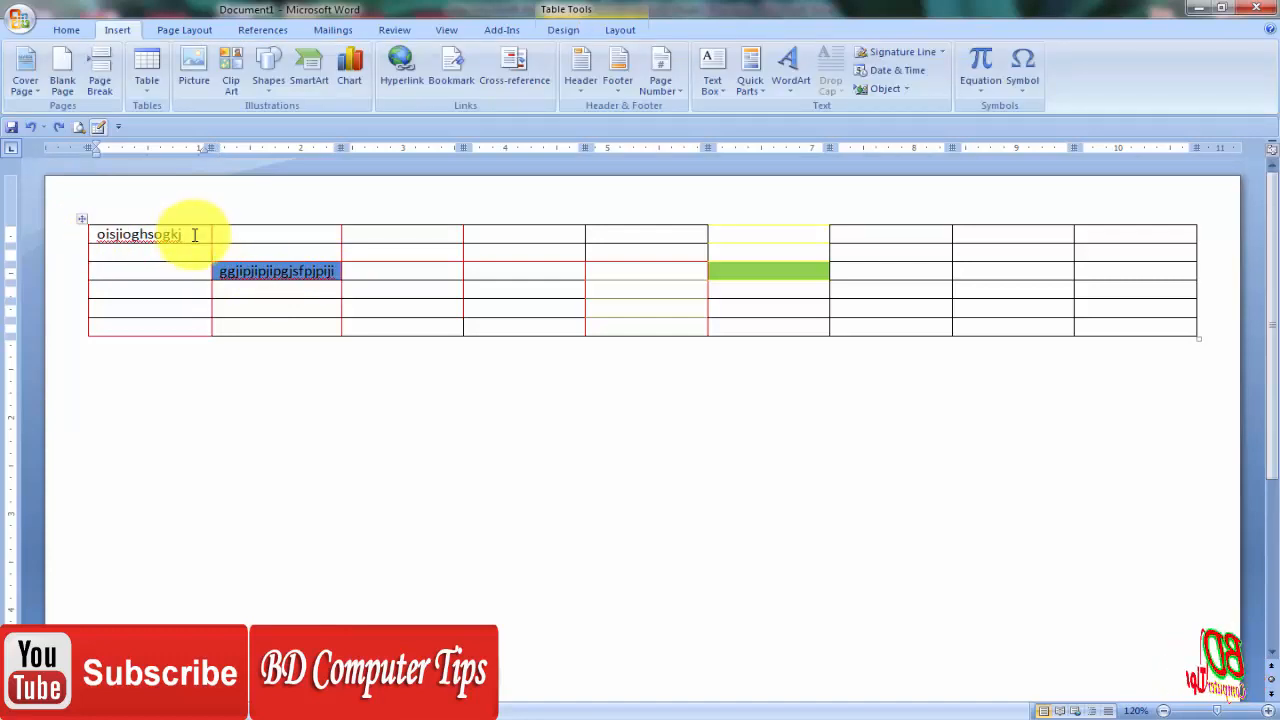
- Set the font colour of the text in the table's first cell to standard light blue
drag(193, 234, 98, 234)
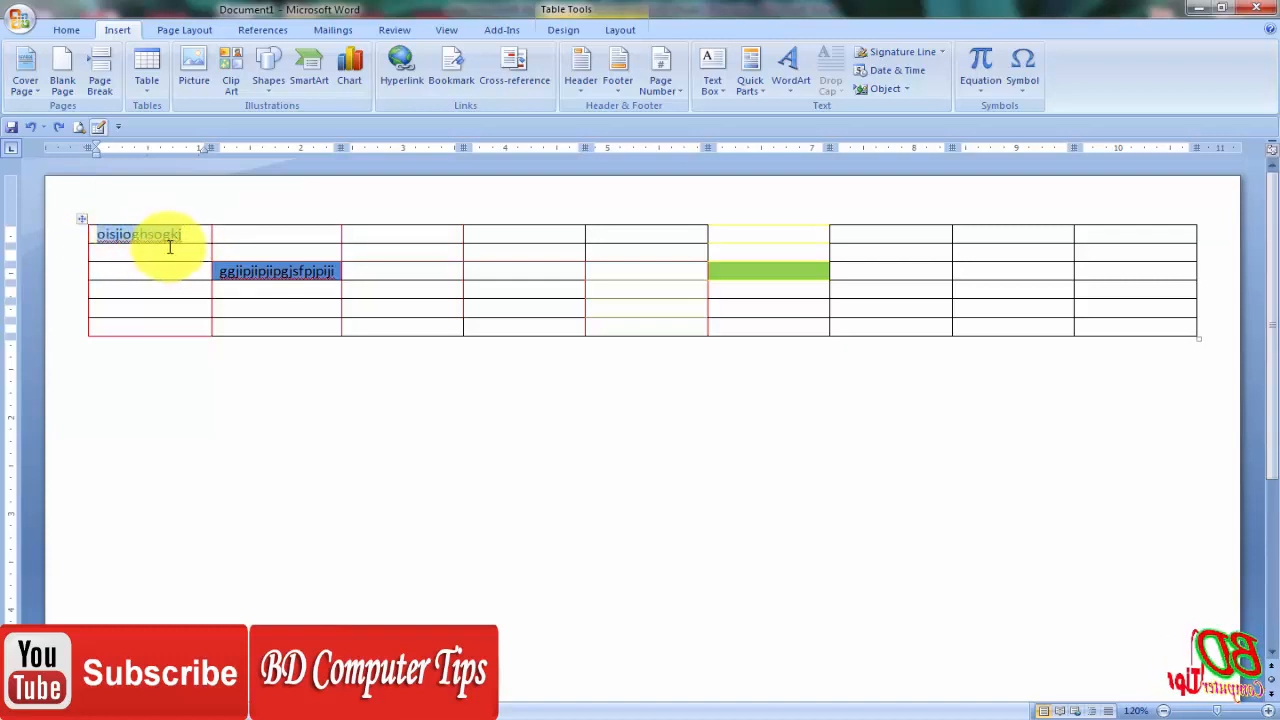
click(72, 29)
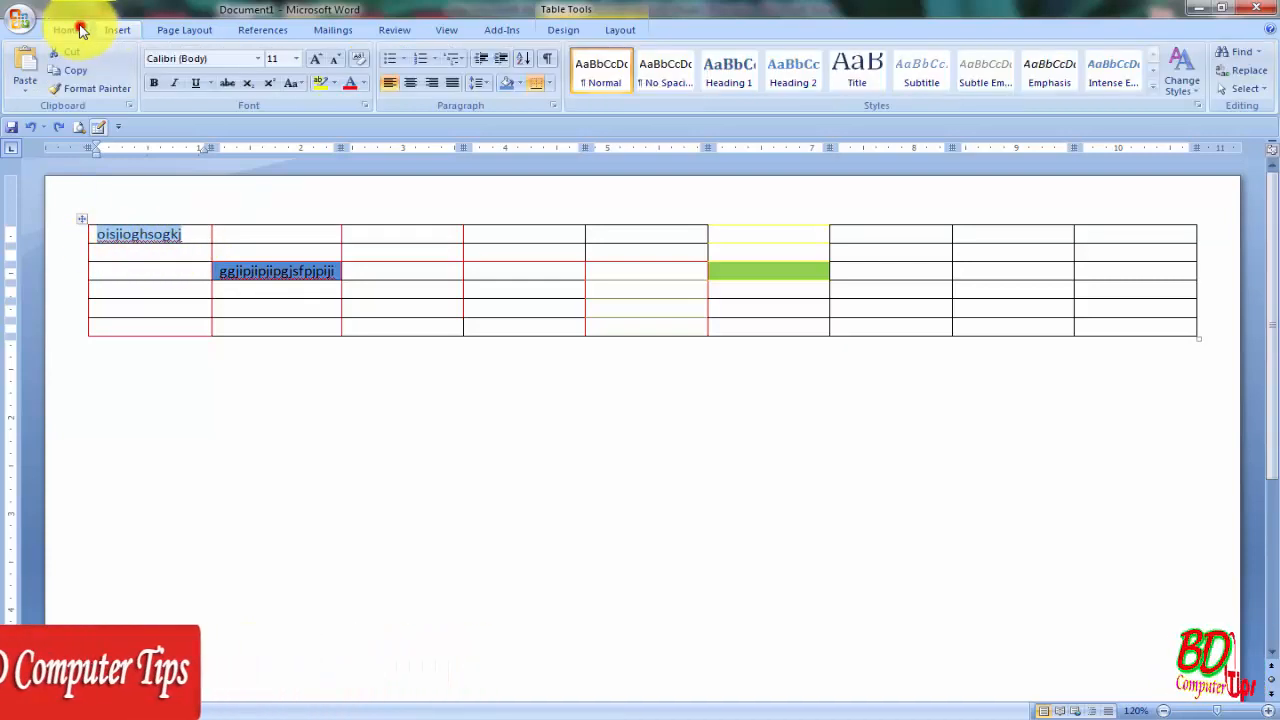
click(365, 84)
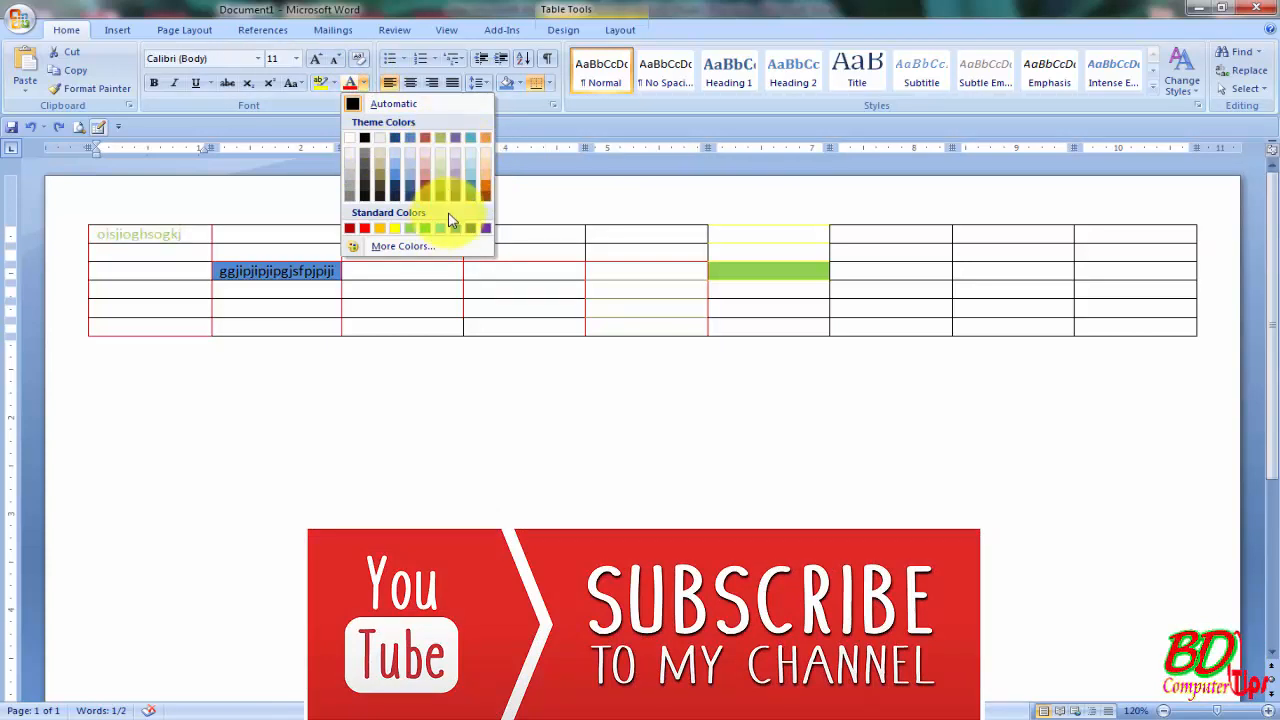
click(443, 232)
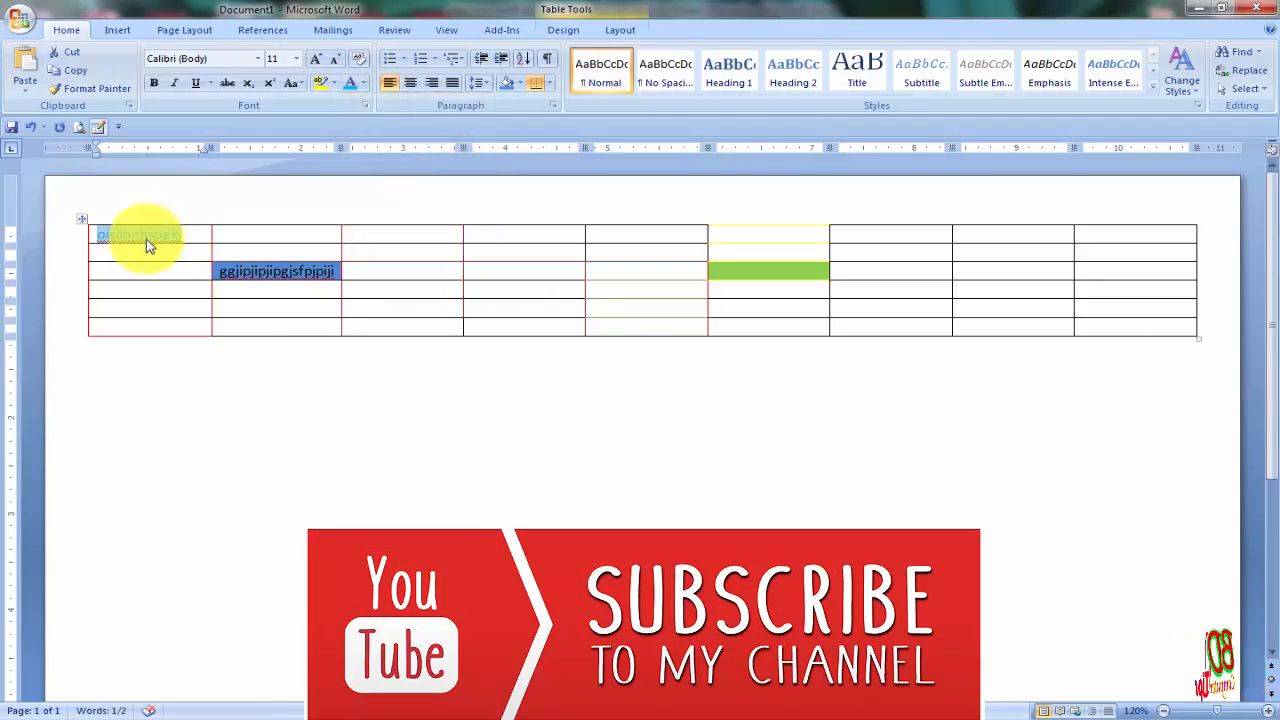
- Recolour the text in the table's first cell with a darker shade of theme orange
click(163, 237)
drag(188, 237, 90, 231)
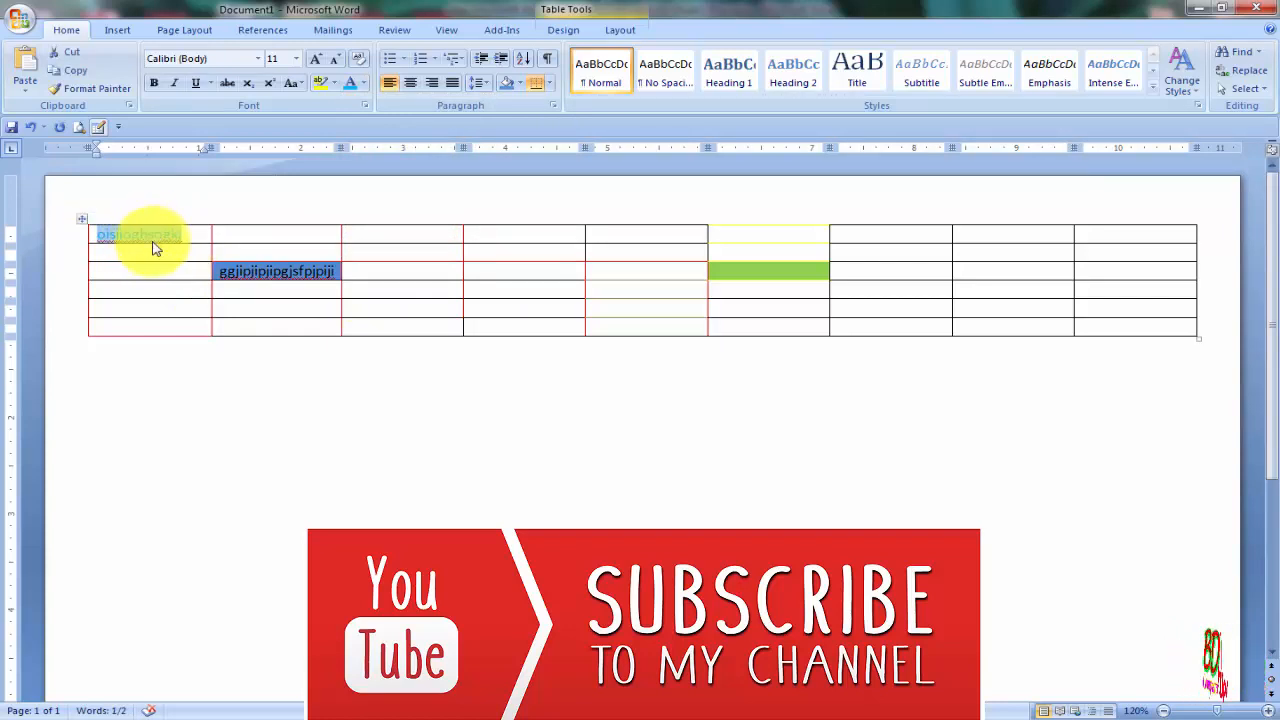
drag(190, 235, 106, 218)
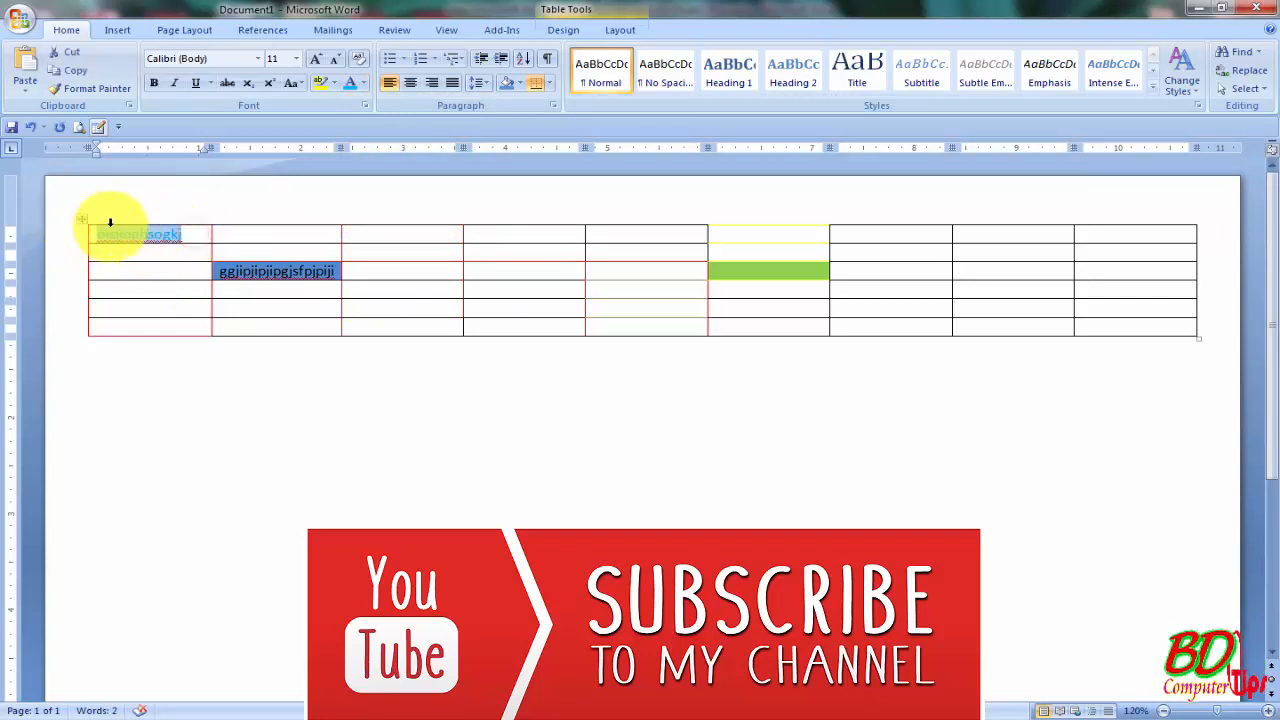
right_click(160, 237)
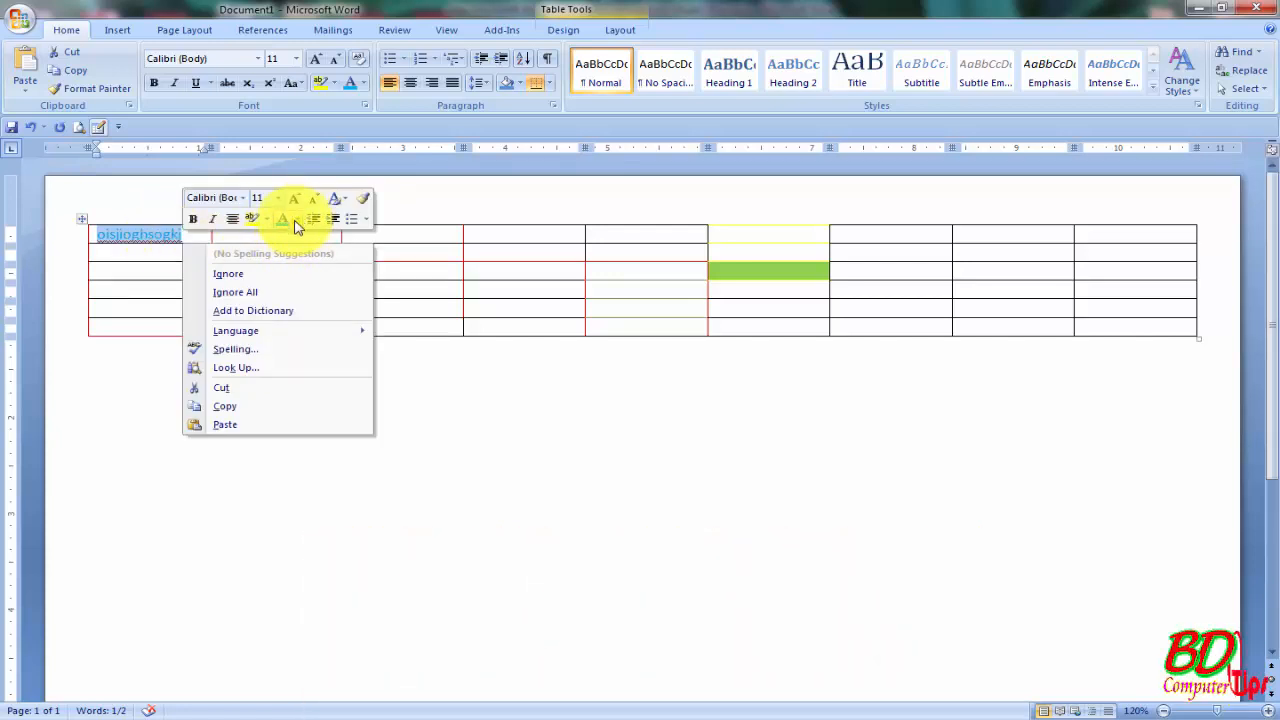
click(297, 219)
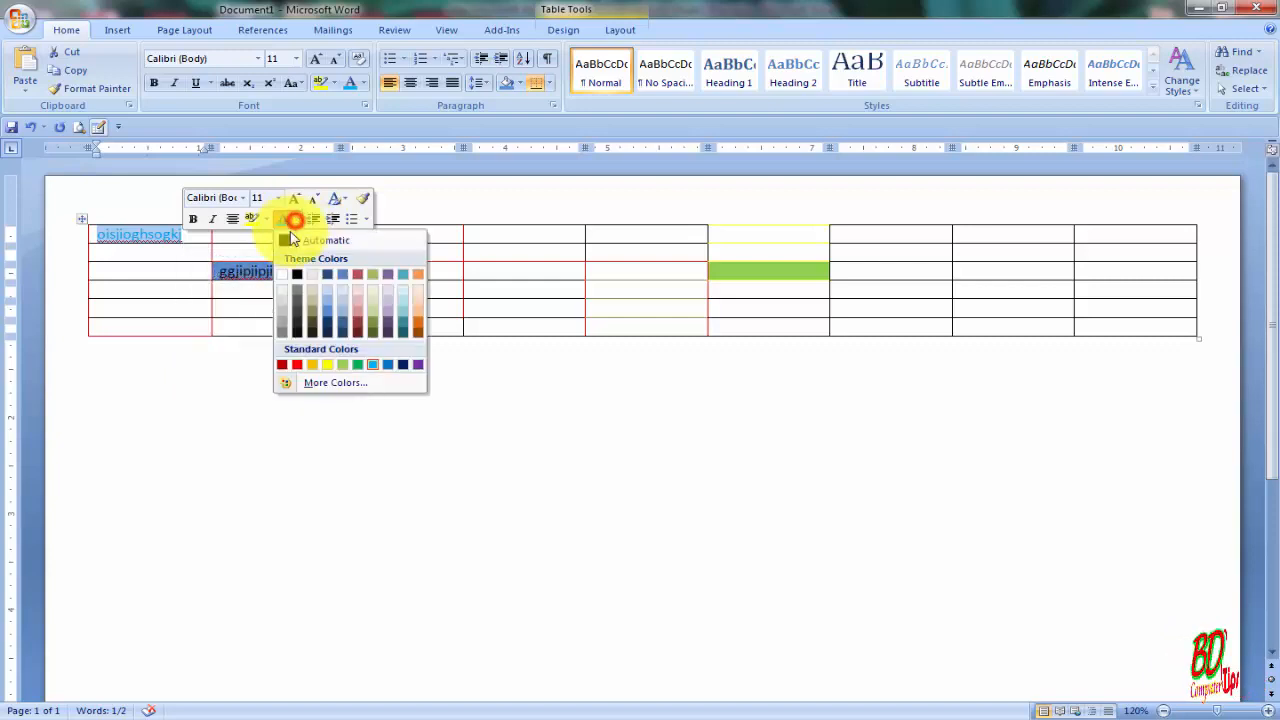
click(419, 319)
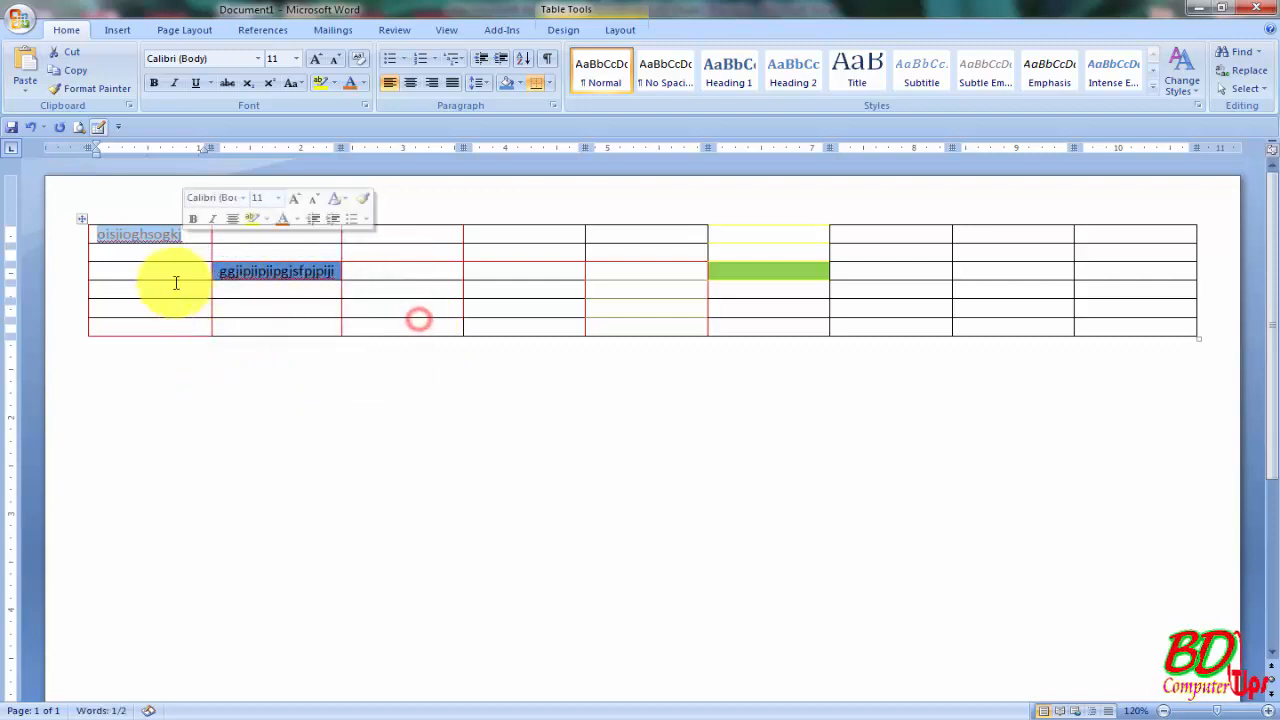
click(171, 268)
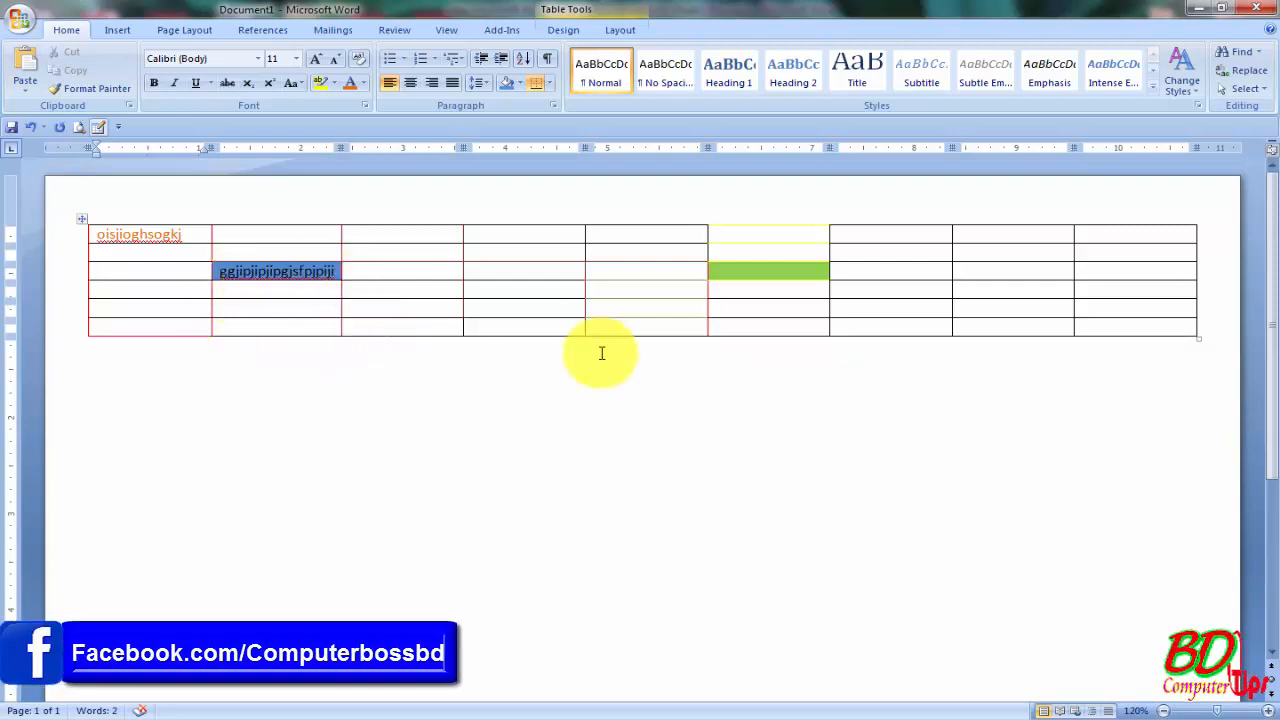
click(812, 388)
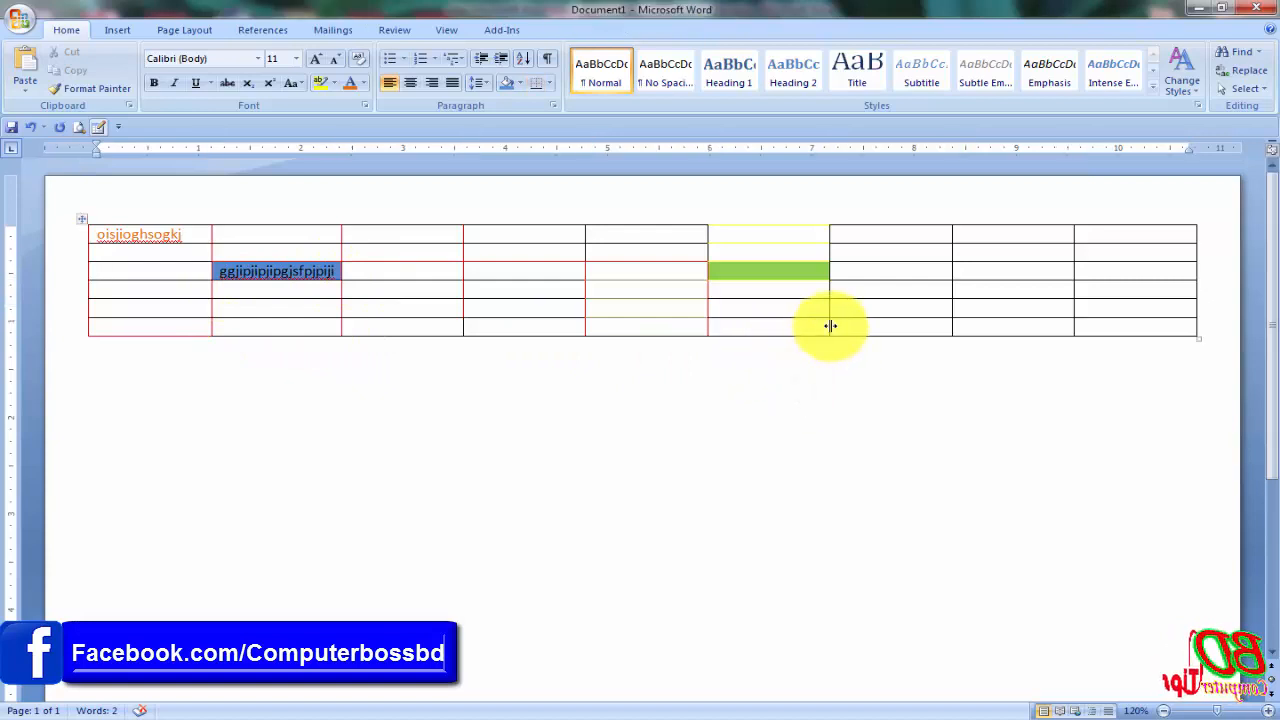